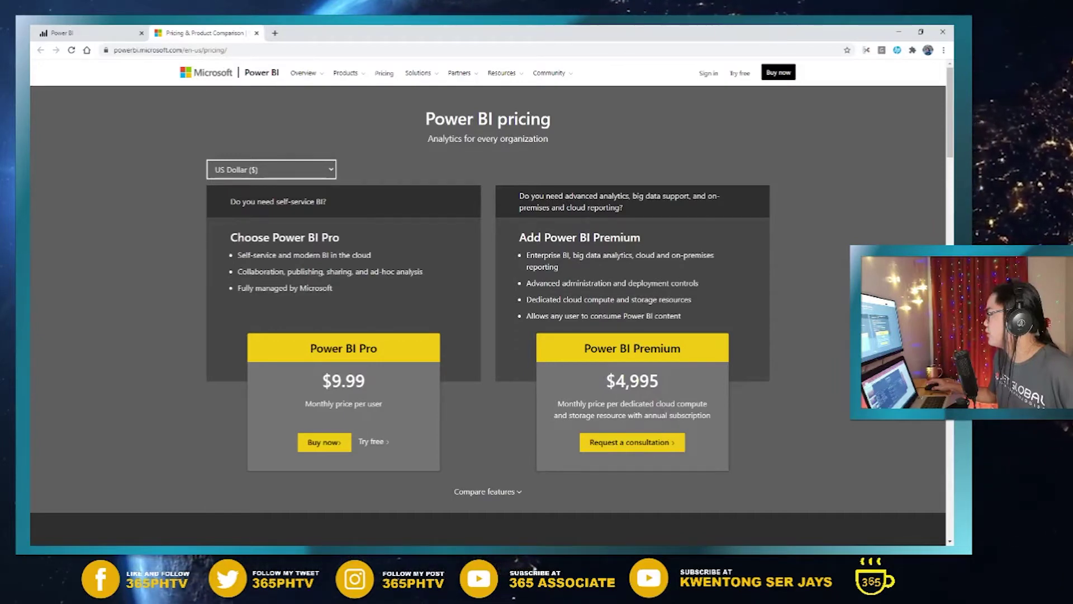
Open the Power BI Desktop product page from the pricing page's Downloads links and start the free download.
key(alt+Tab)
key(alt+Tab)
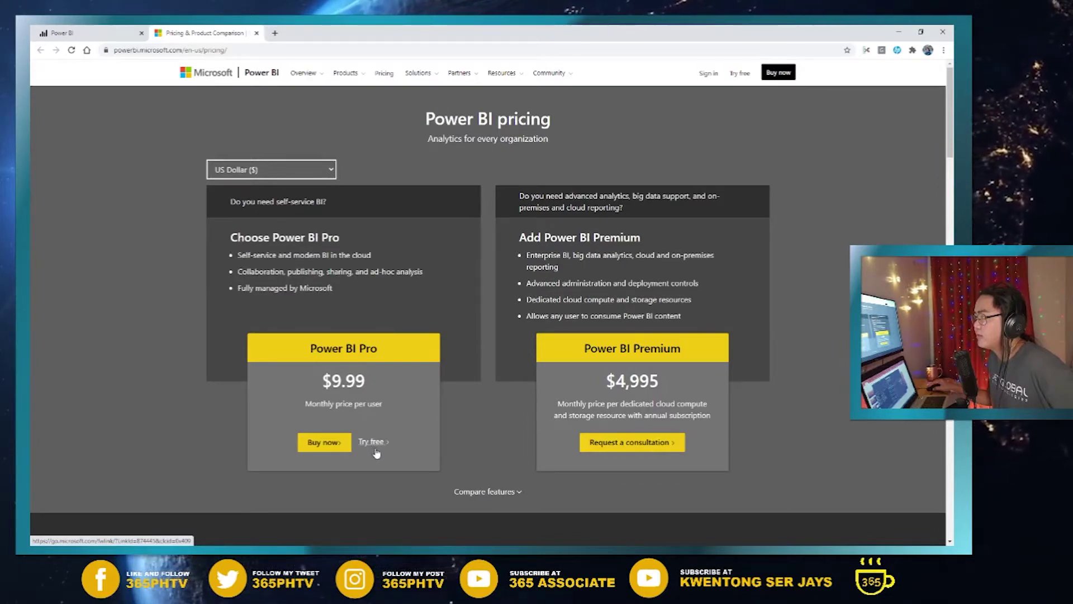
click(502, 72)
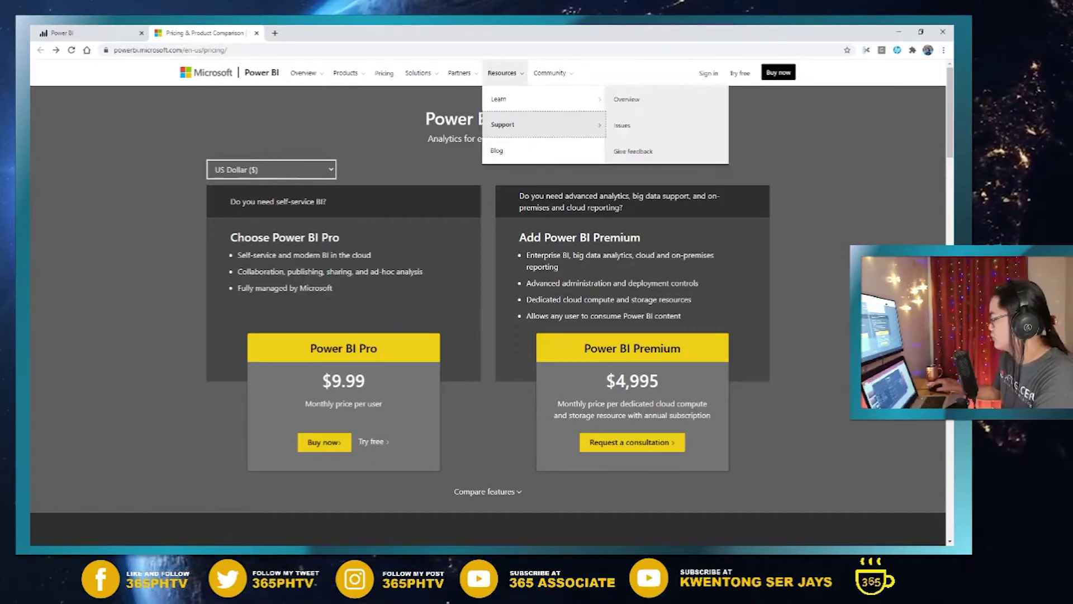
scroll(491, 302, down, 15)
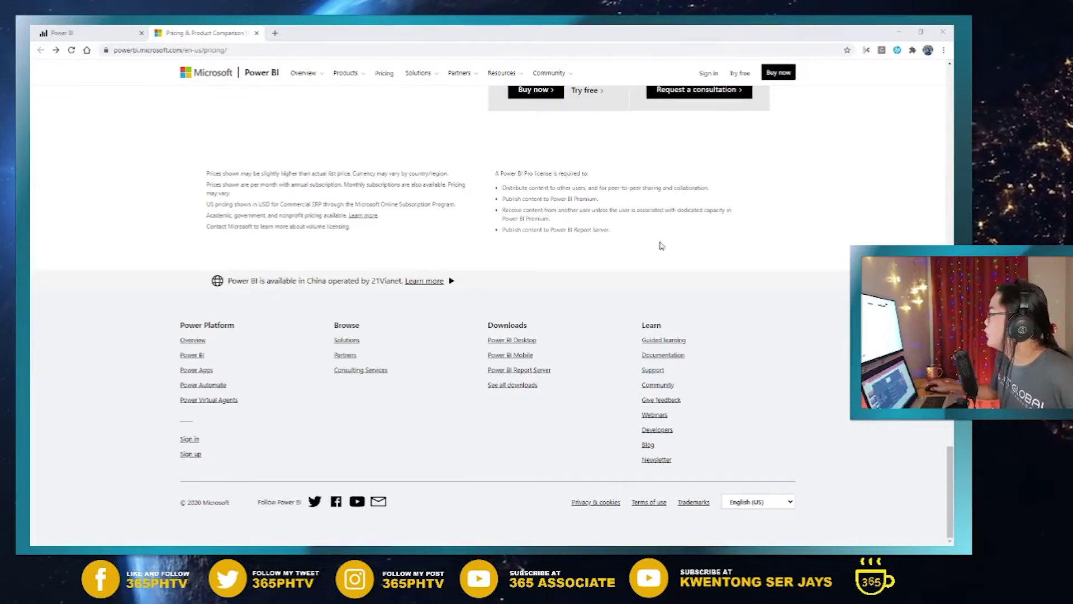
click(509, 340)
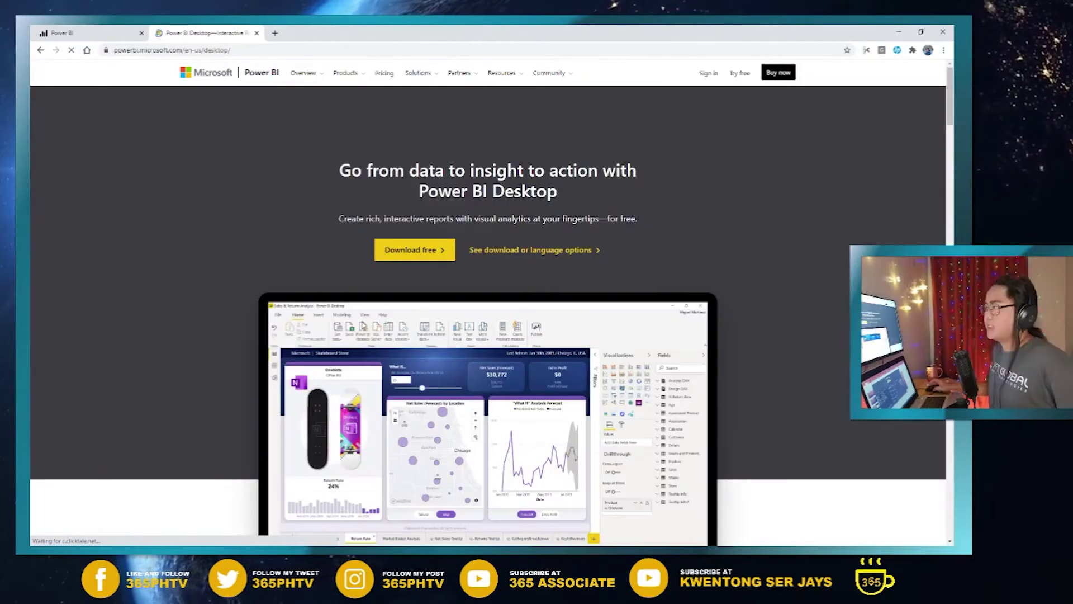
click(427, 253)
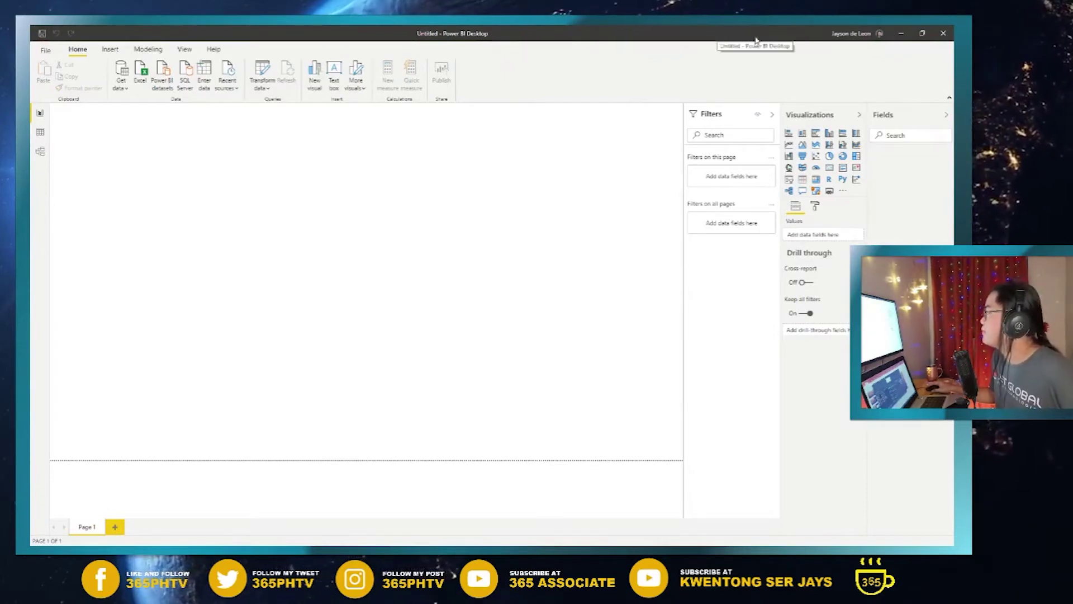
In Power BI Desktop, examine the File, Database, Power Platform, Azure, Online Services and Other connectors in Get Data, and close it without connecting.
click(863, 34)
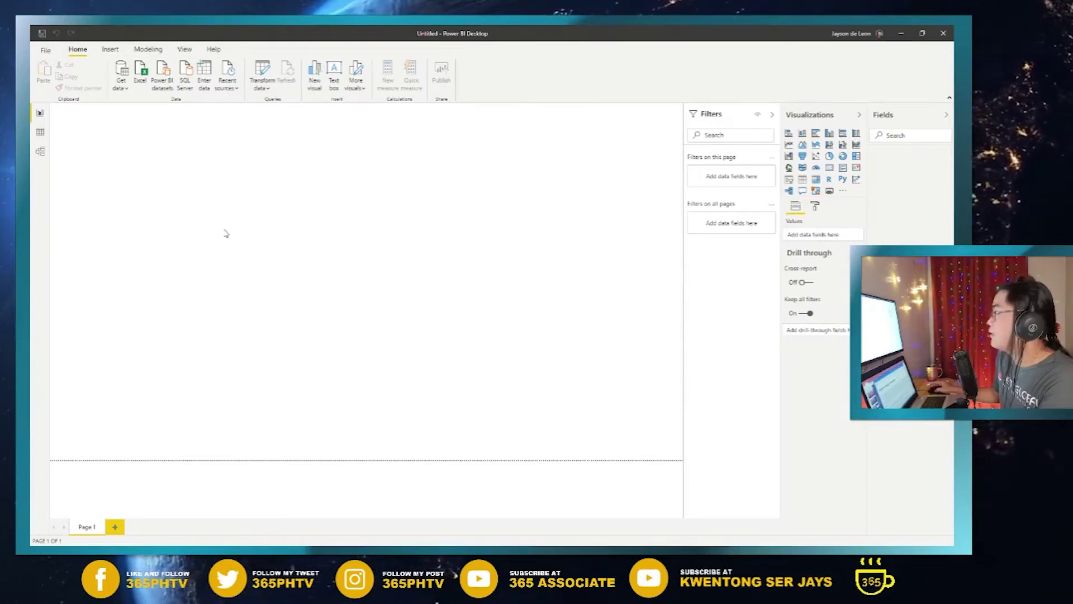
click(125, 88)
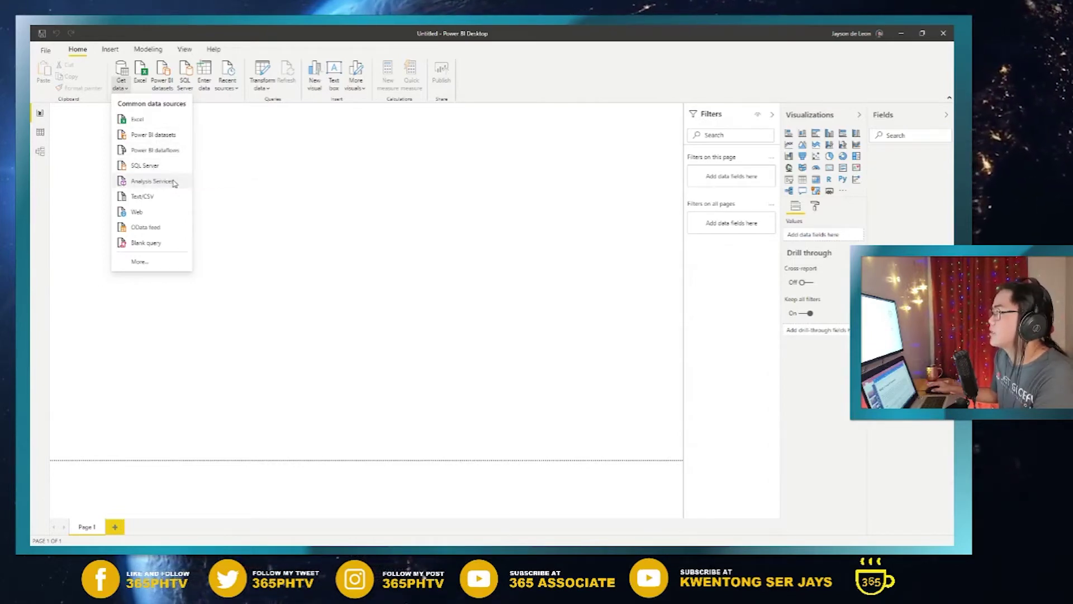
click(152, 262)
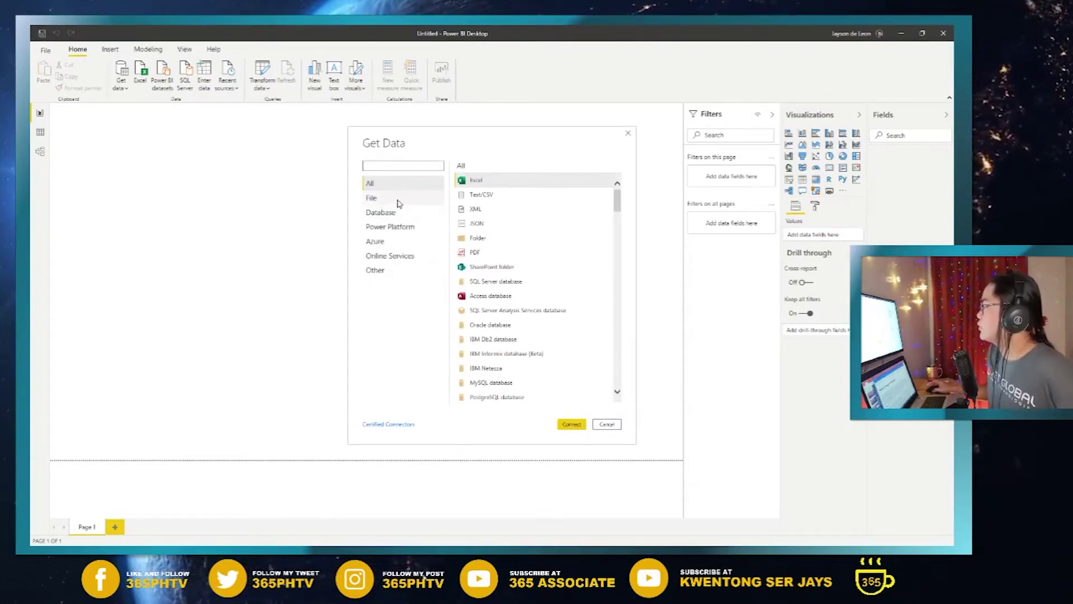
click(380, 202)
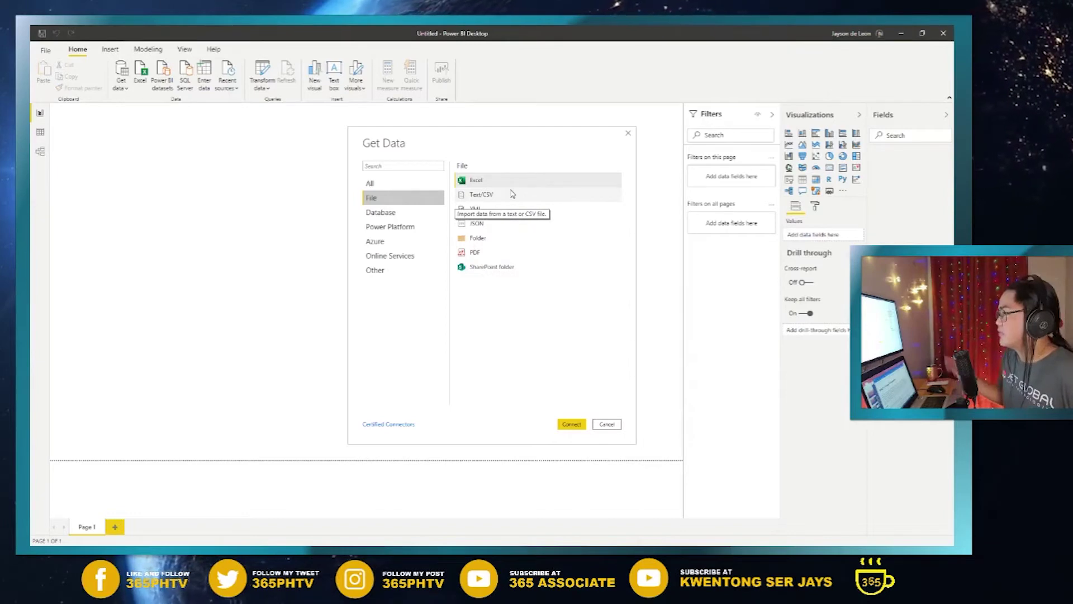
click(412, 211)
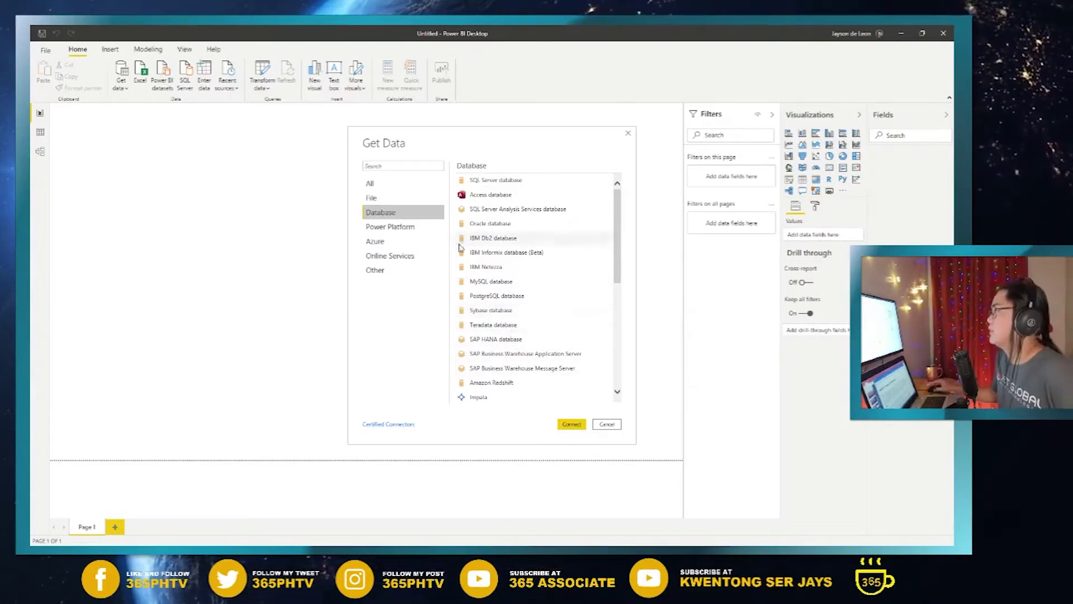
click(416, 233)
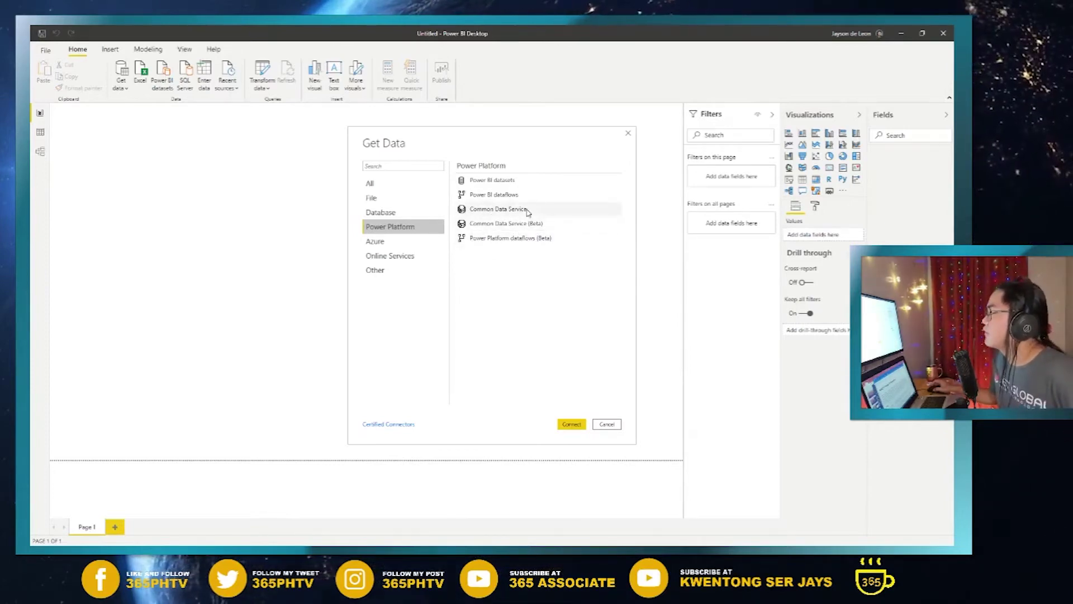
click(422, 246)
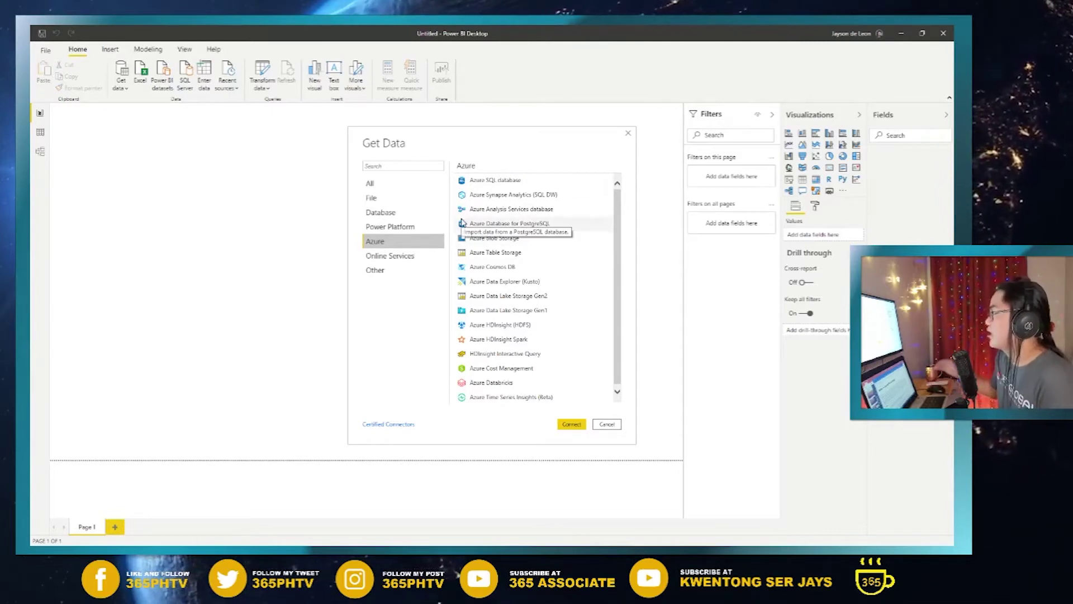
click(402, 255)
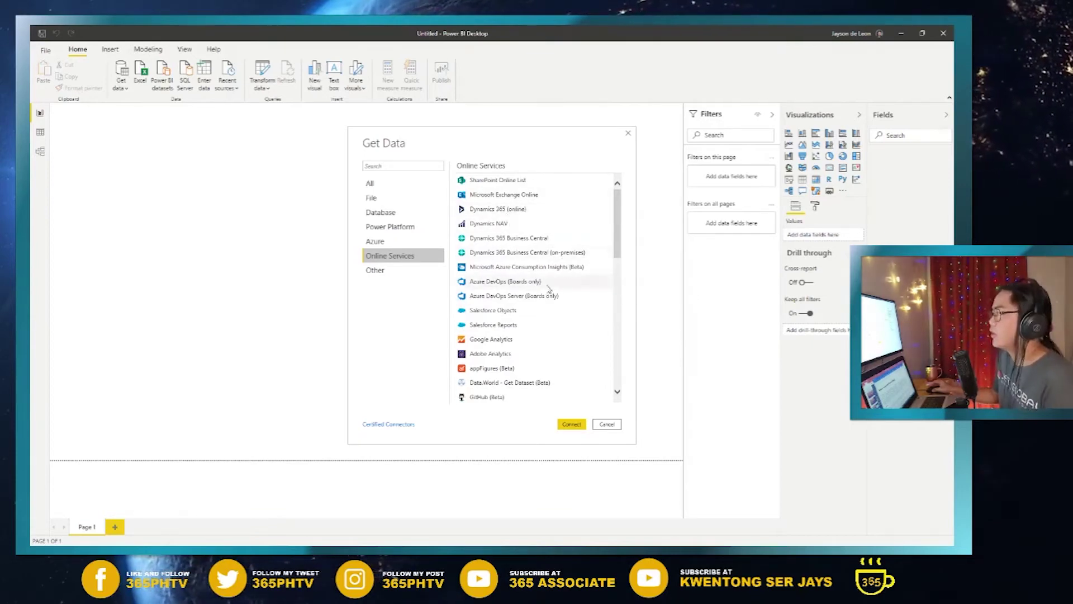
drag(617, 235, 602, 198)
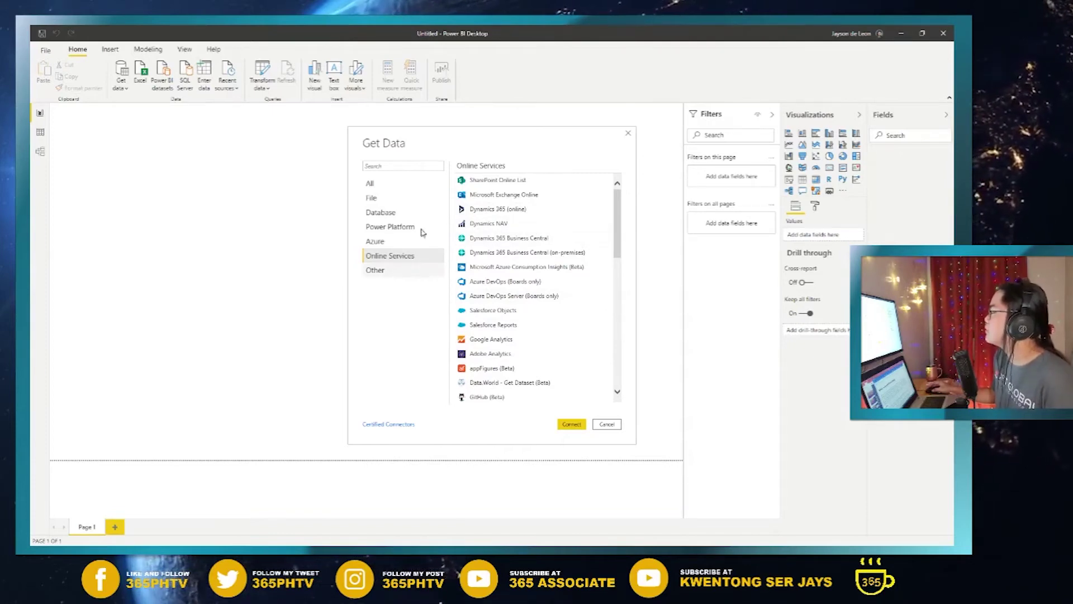
click(388, 276)
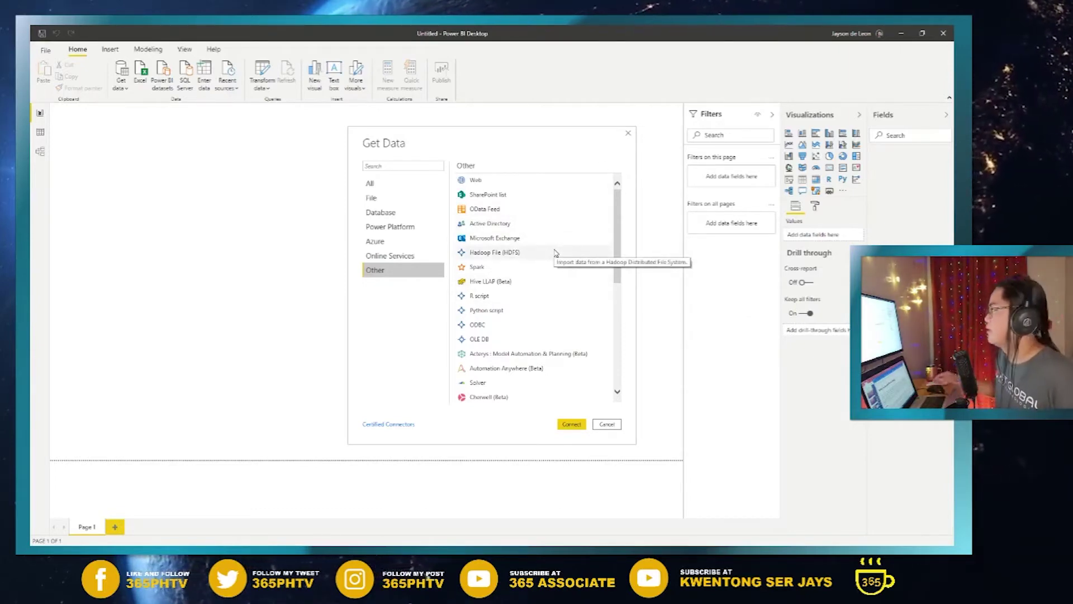
click(628, 134)
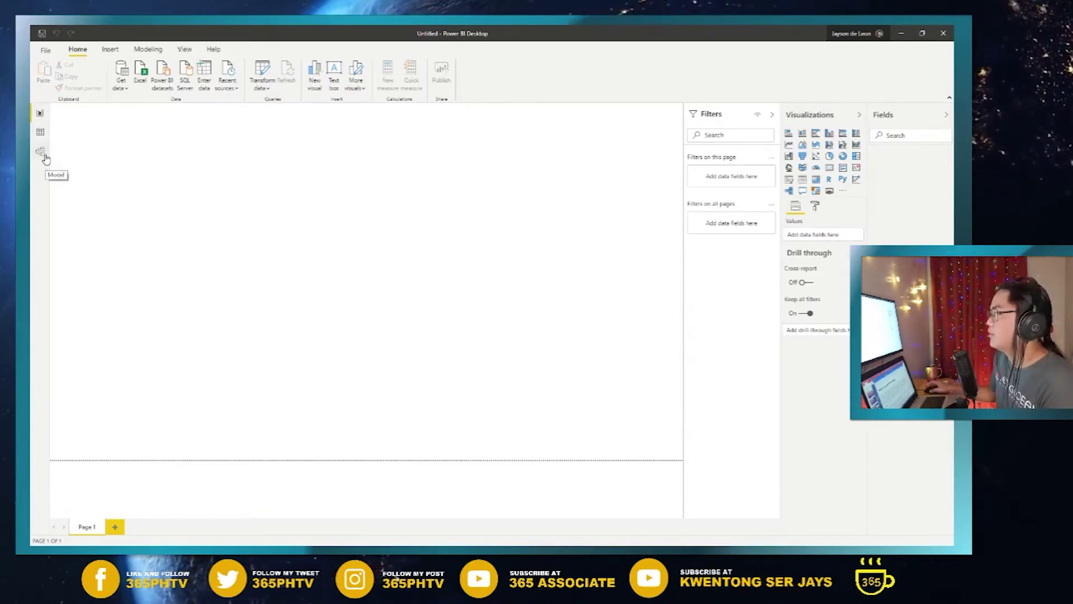
Look through the Report, Data and Model views of the empty file and return to the Report view.
click(40, 117)
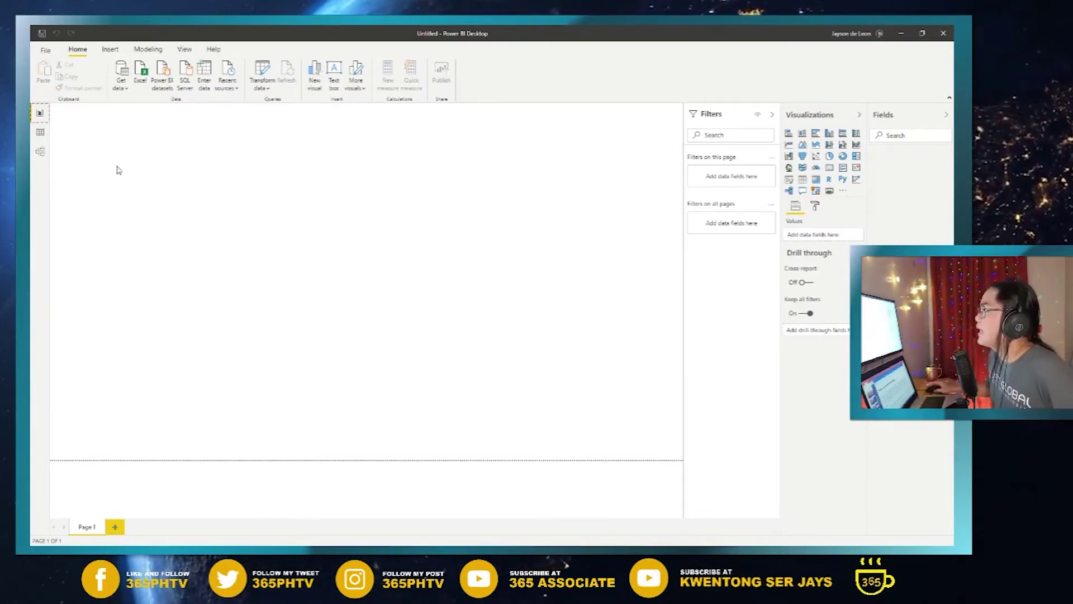
click(40, 133)
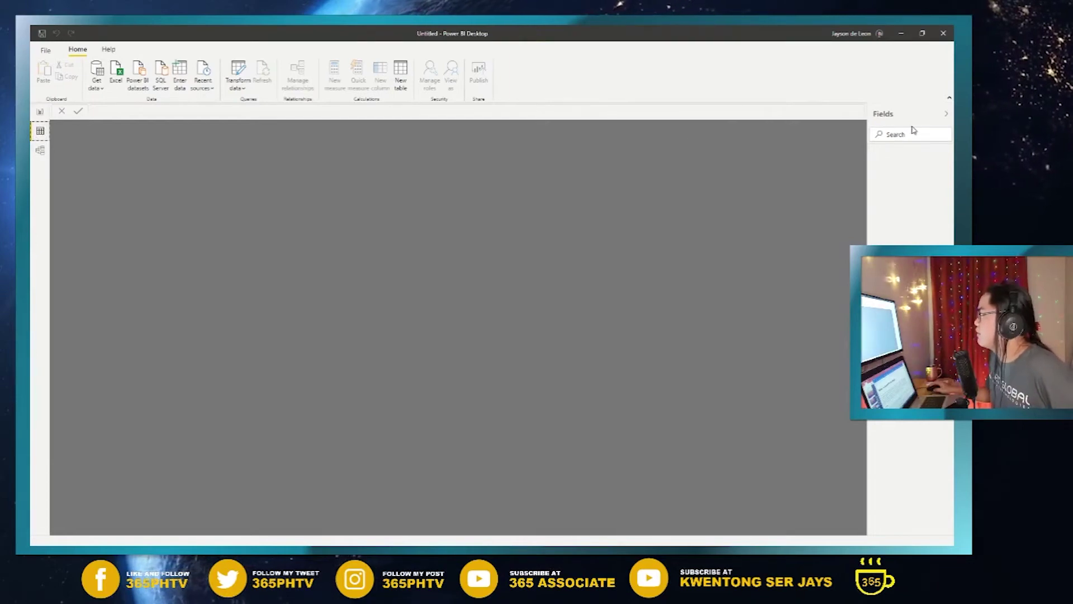
click(42, 150)
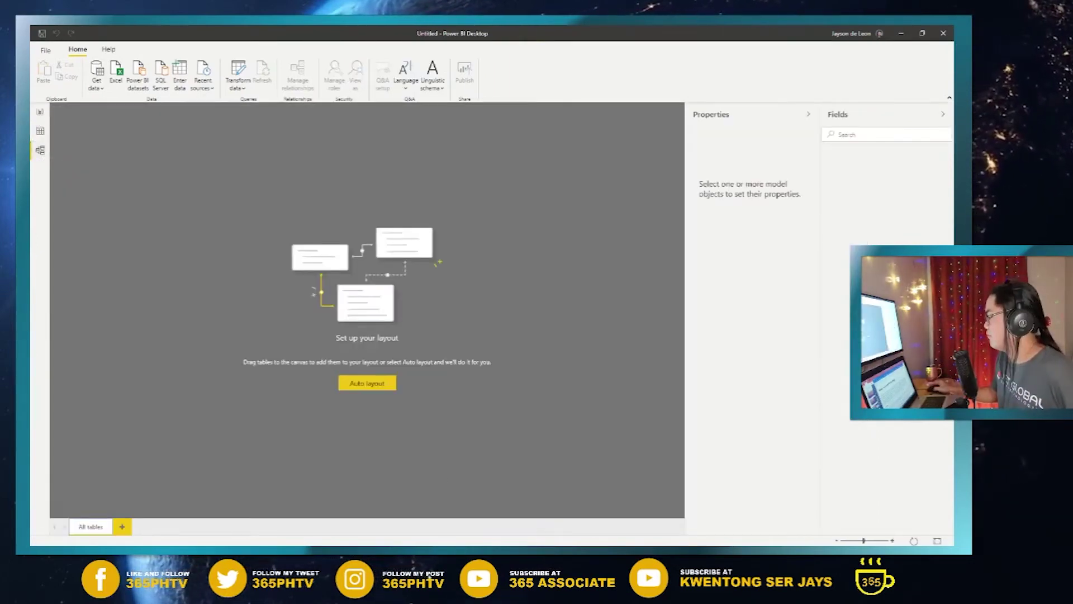
click(41, 134)
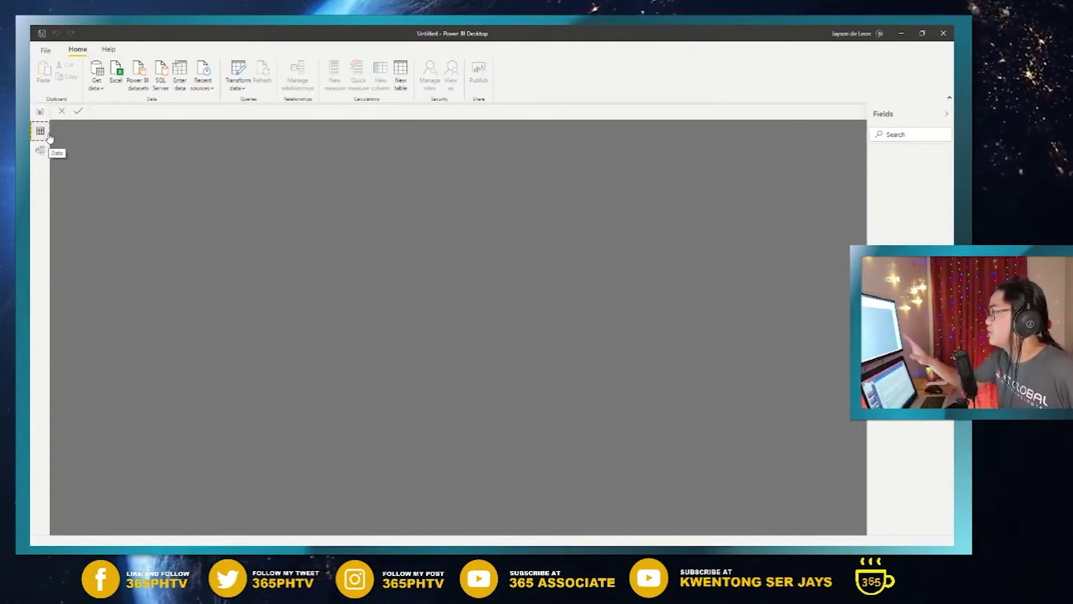
click(41, 151)
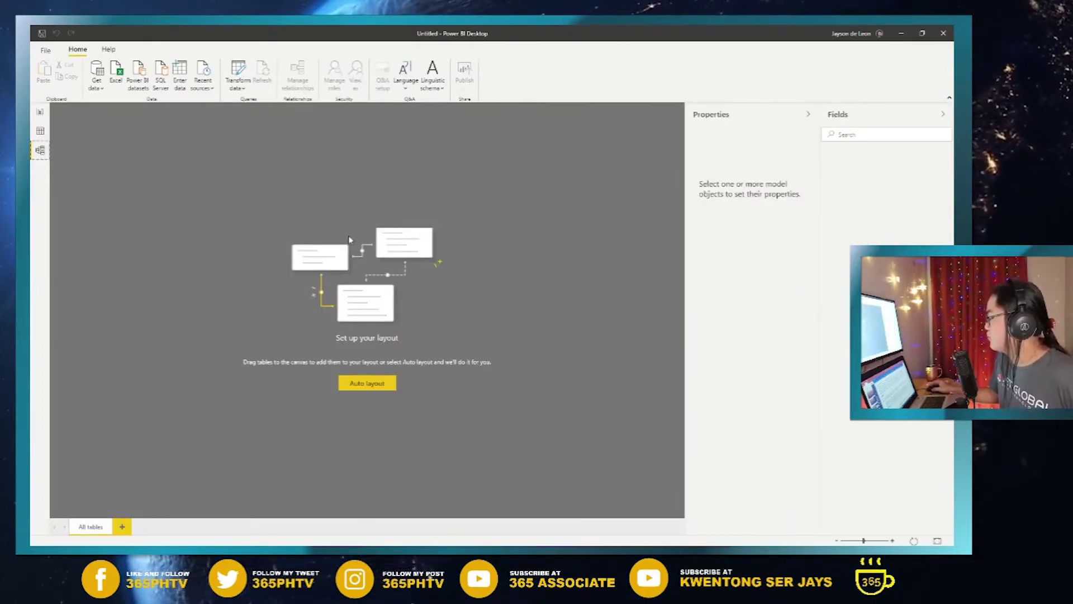
click(40, 113)
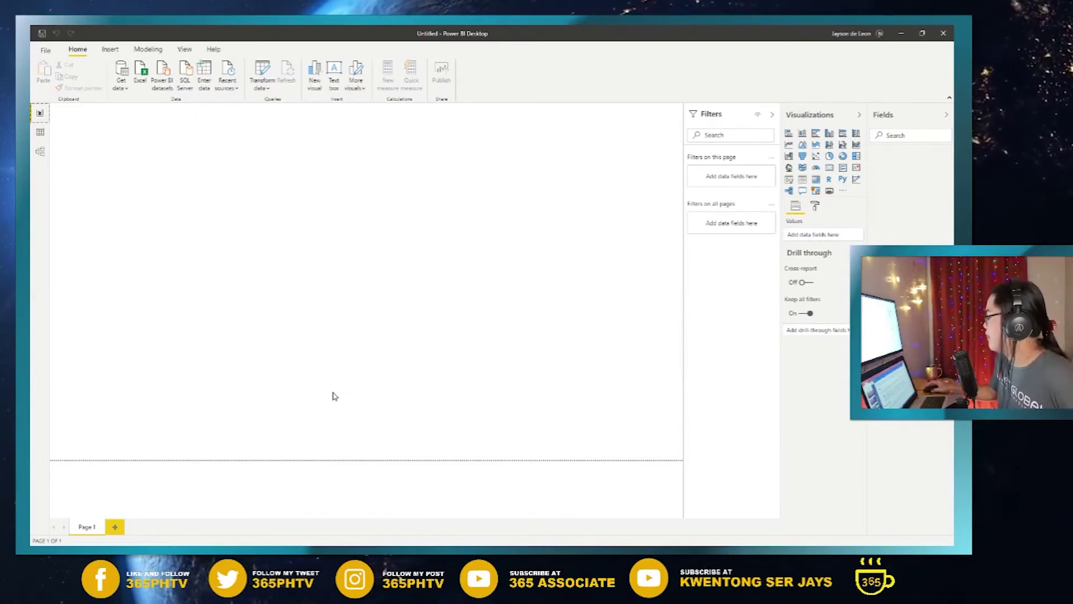
Switch to the Financial Sample workbook in Excel, enlarge the sheet to 120% and autofit the COGS column's width.
click(123, 88)
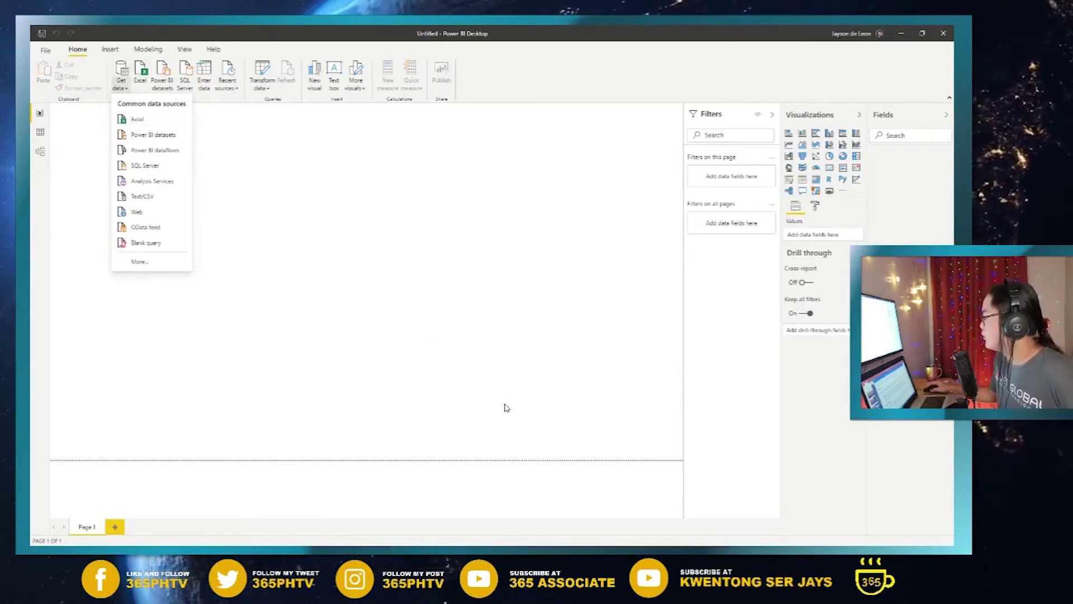
key(alt+Tab)
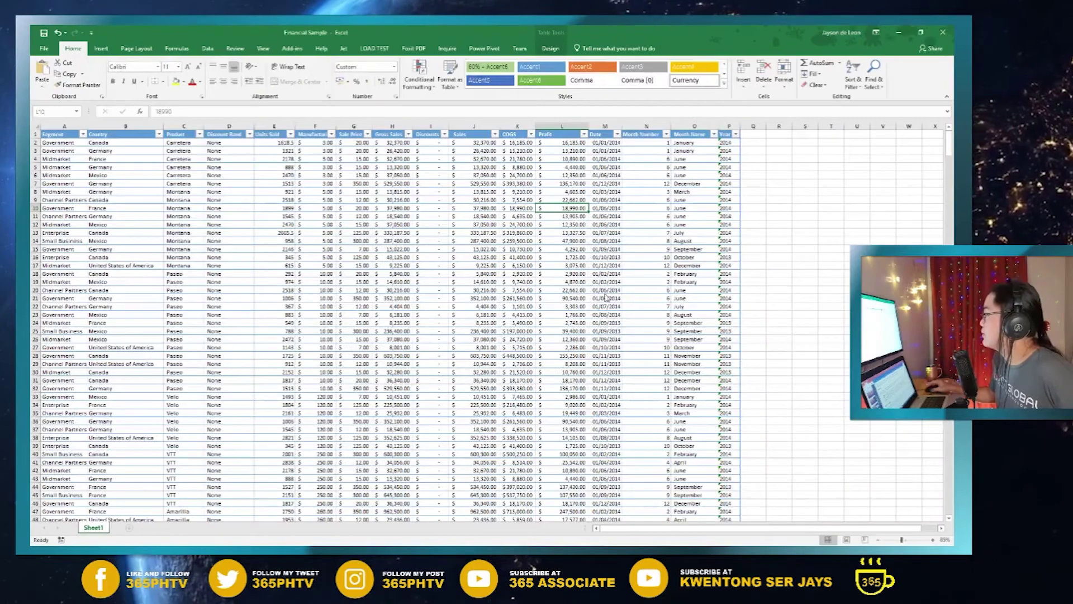
click(932, 539)
click(932, 539)
click(933, 540)
click(932, 539)
drag(764, 531, 727, 531)
scroll(342, 417, up, 3)
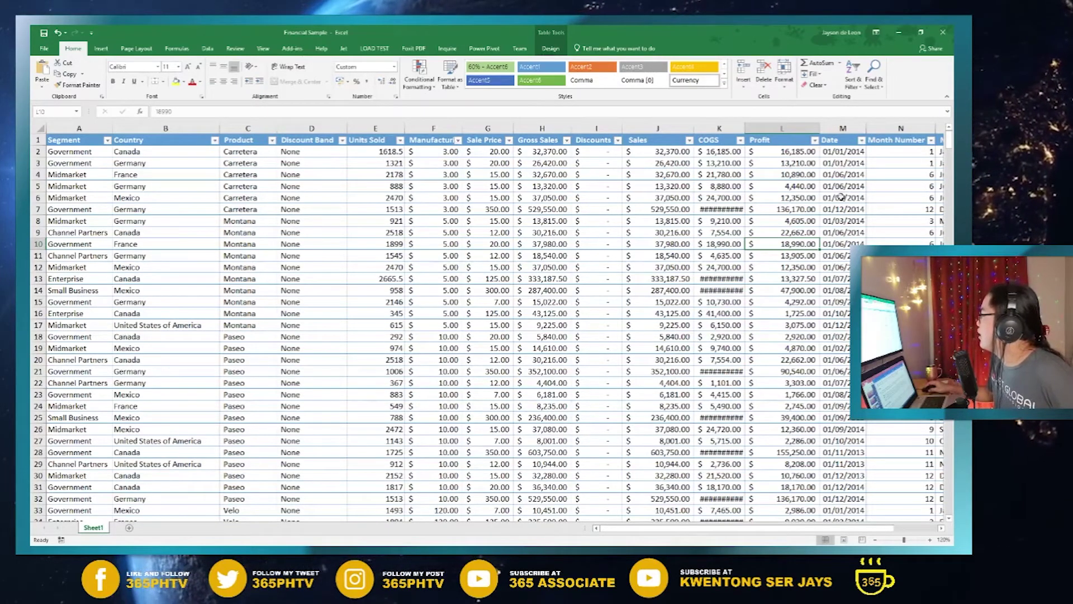
double_click(745, 128)
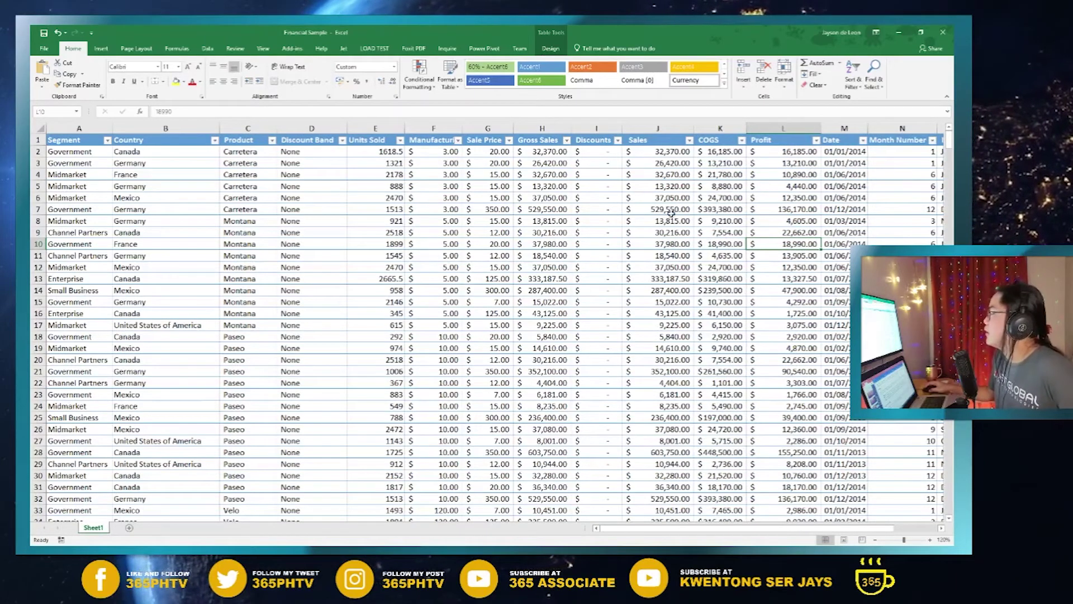
Examine the Country column and the Manufacturing through Sales columns of the Financial Sample table.
drag(665, 174, 665, 163)
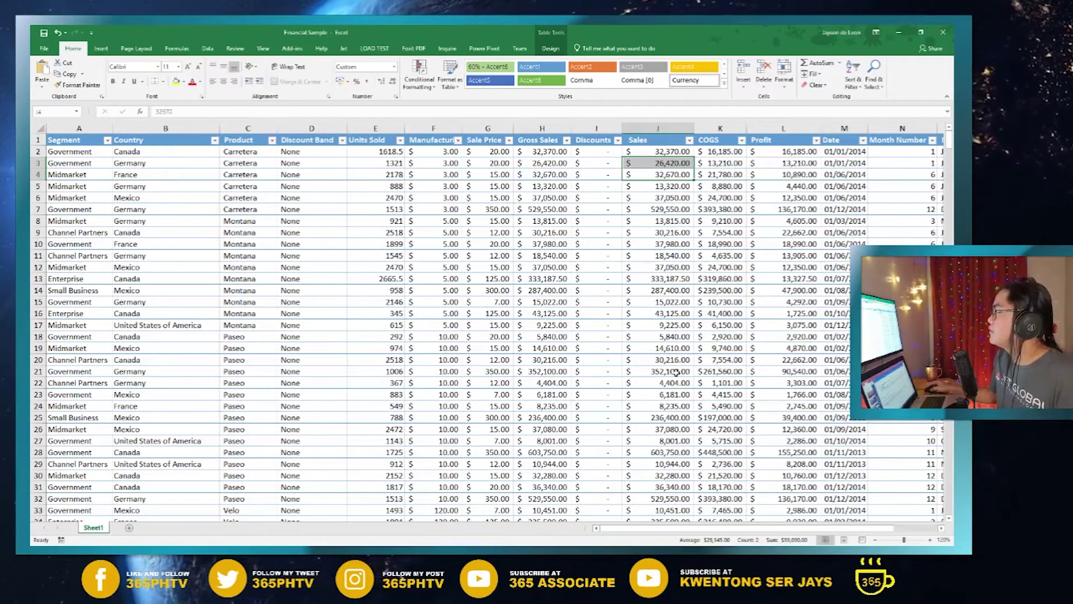
click(143, 141)
drag(168, 153, 169, 225)
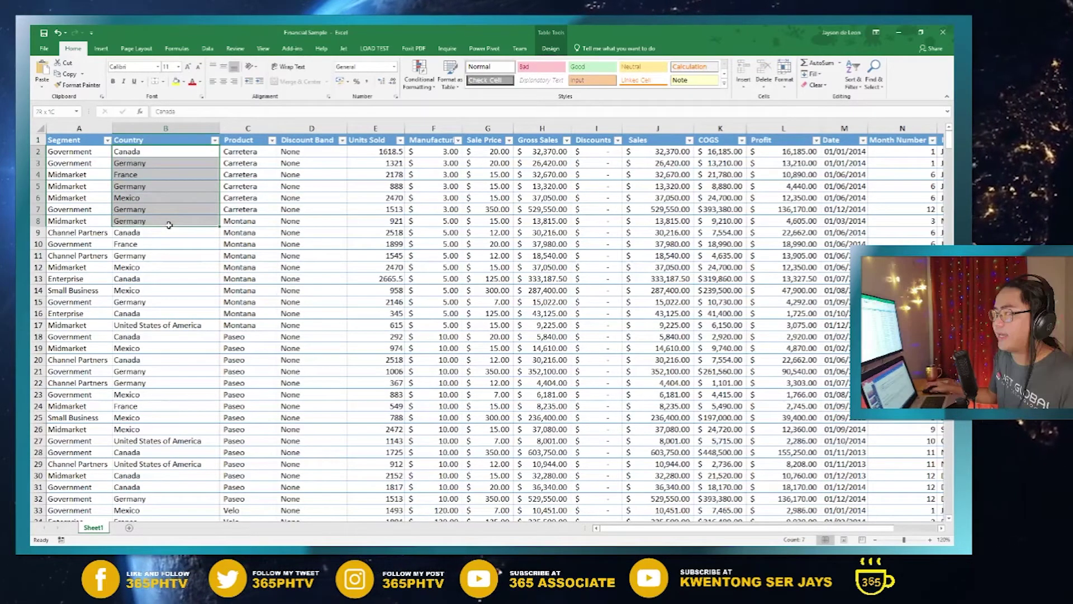
click(152, 140)
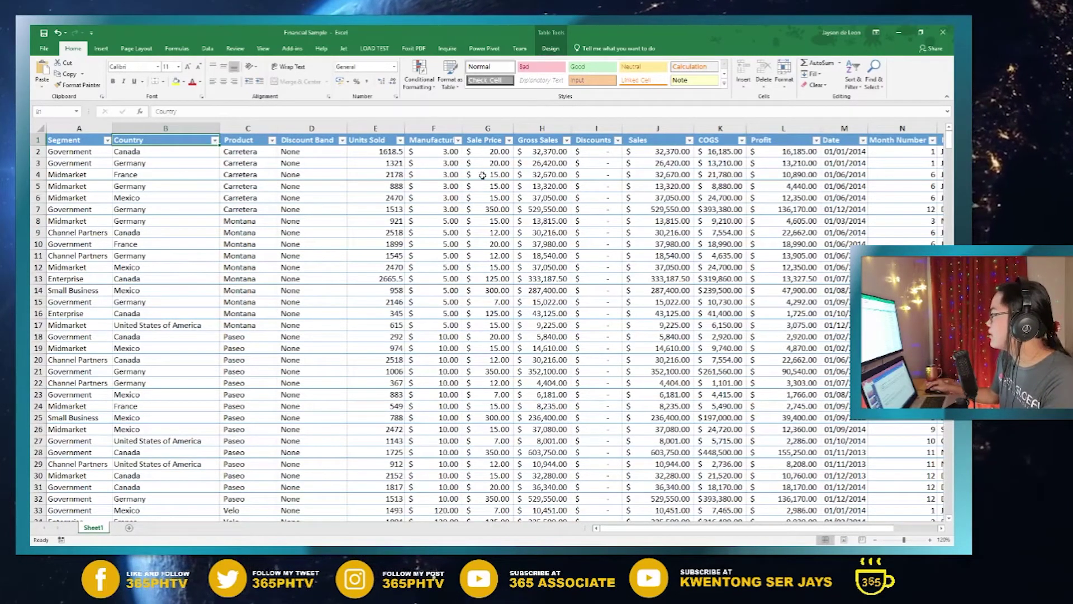
drag(413, 164, 671, 291)
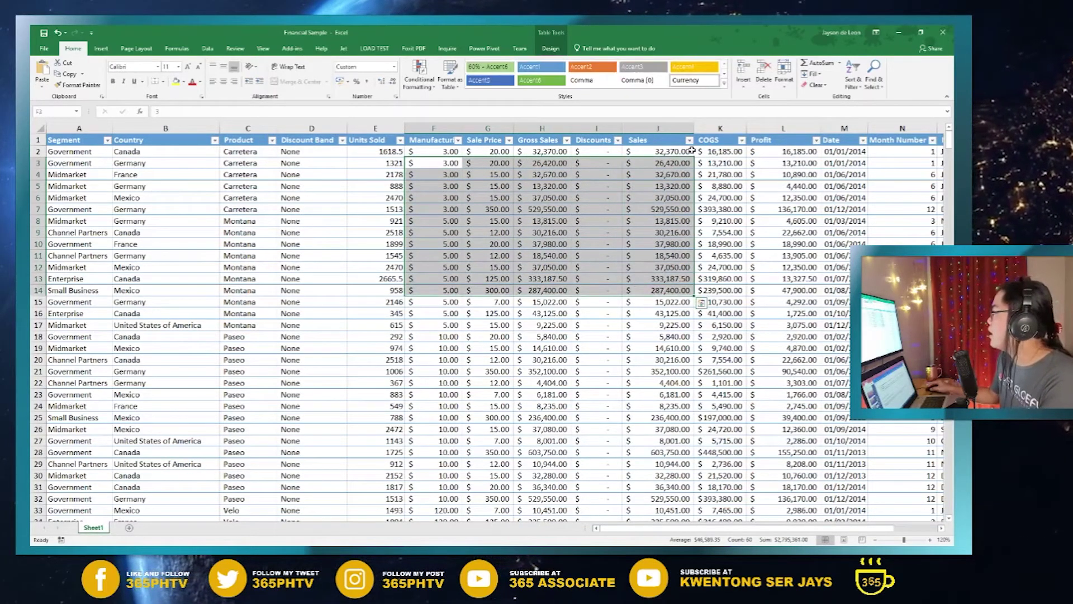
click(693, 151)
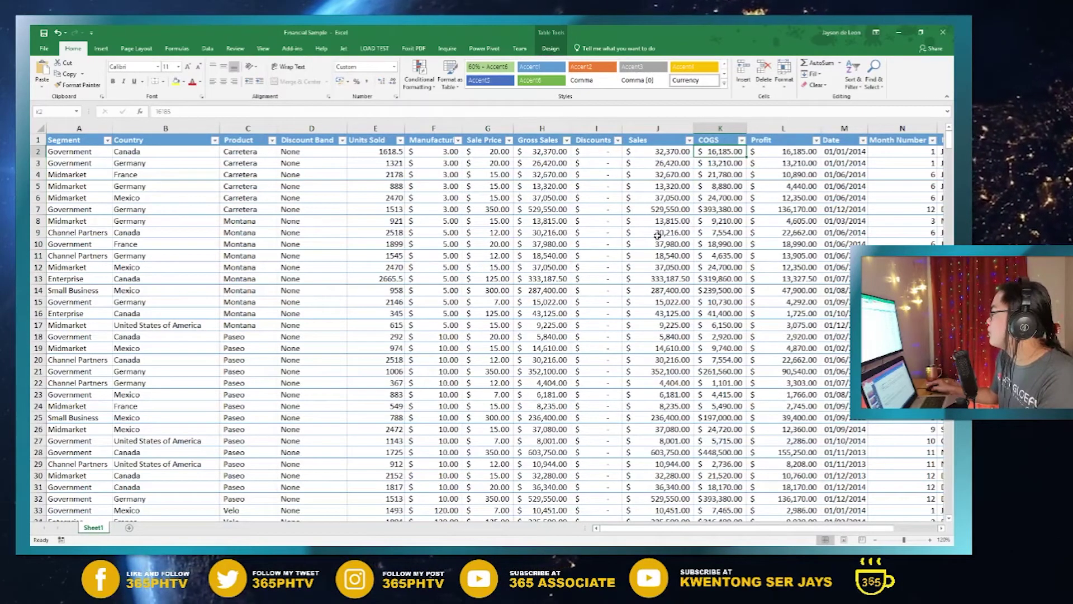
mouse_move(699, 529)
mouse_down()
mouse_move(719, 531)
mouse_move(691, 530)
mouse_up()
drag(462, 155, 665, 264)
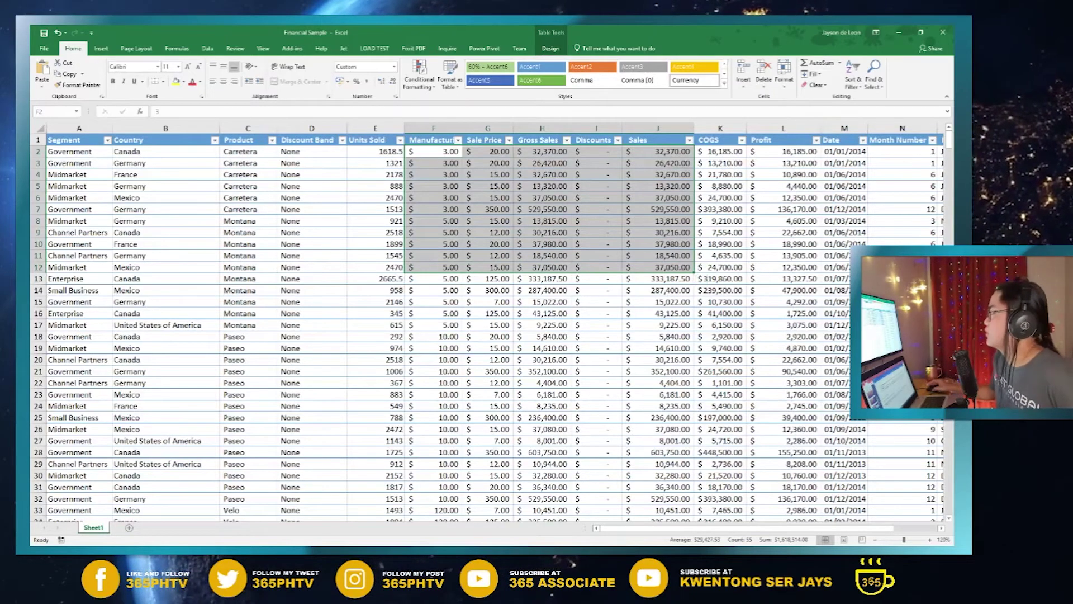
click(487, 325)
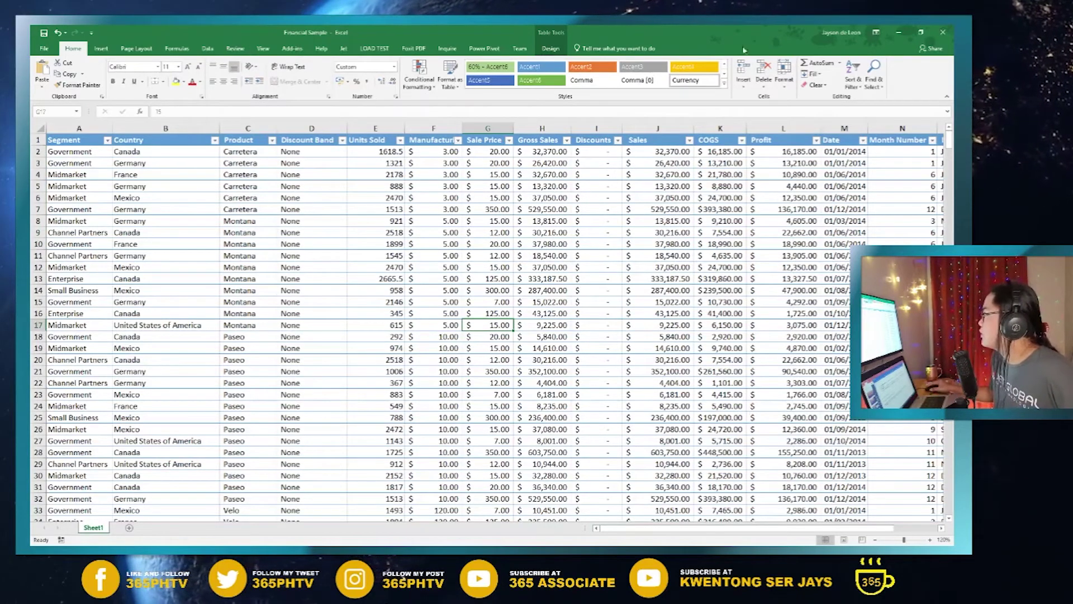
Switch to Power BI Desktop and open the Financial Sample workbook from the Desktop folder as an Excel data source.
click(898, 36)
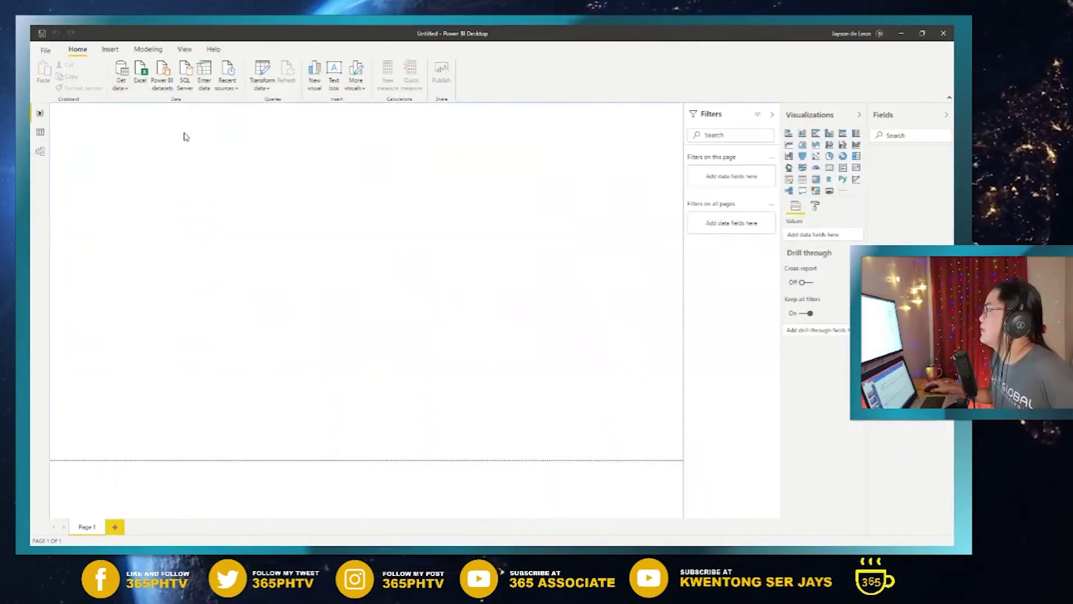
click(122, 89)
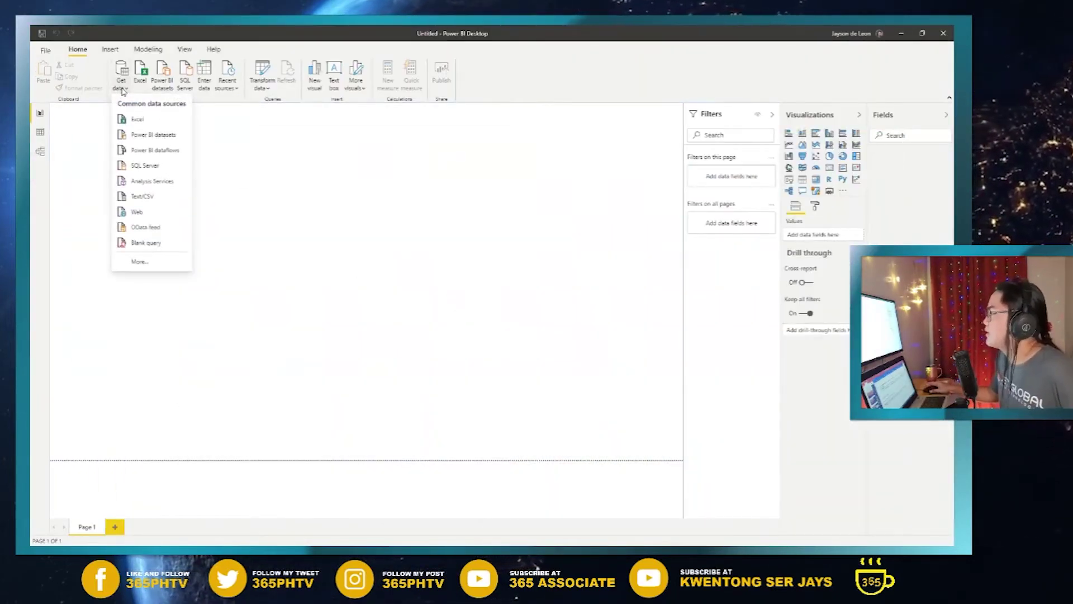
click(135, 119)
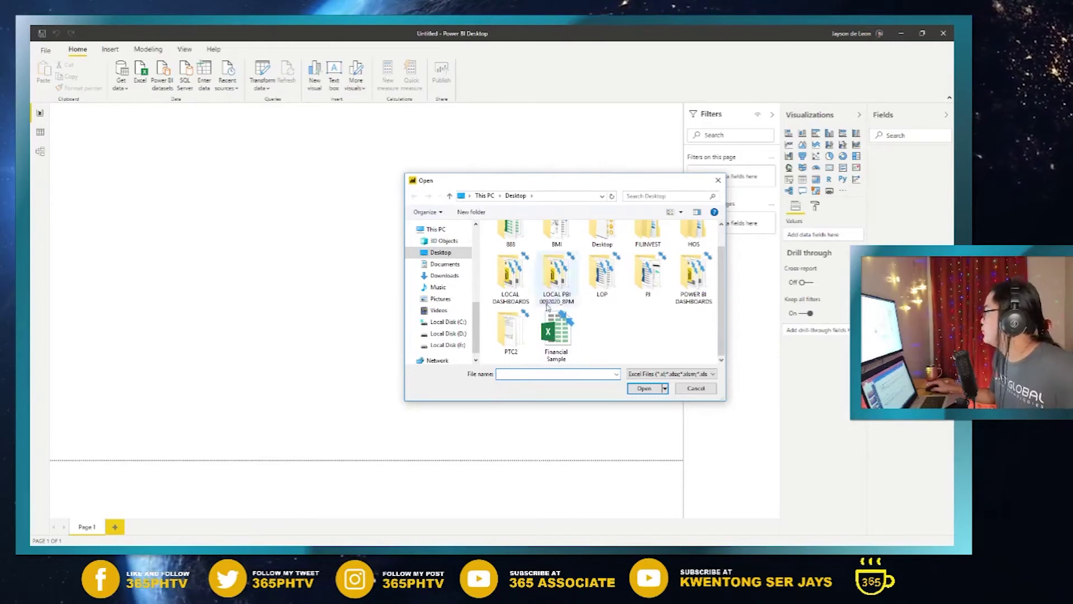
click(553, 336)
click(642, 390)
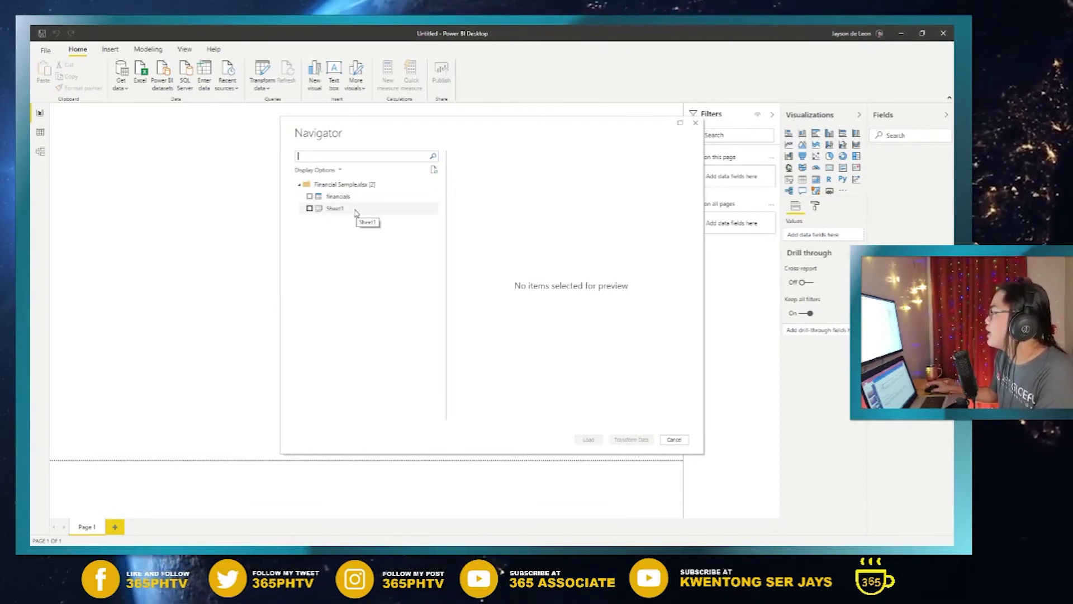
Select the financials table of the workbook, preview its columns and load it into the report.
click(309, 197)
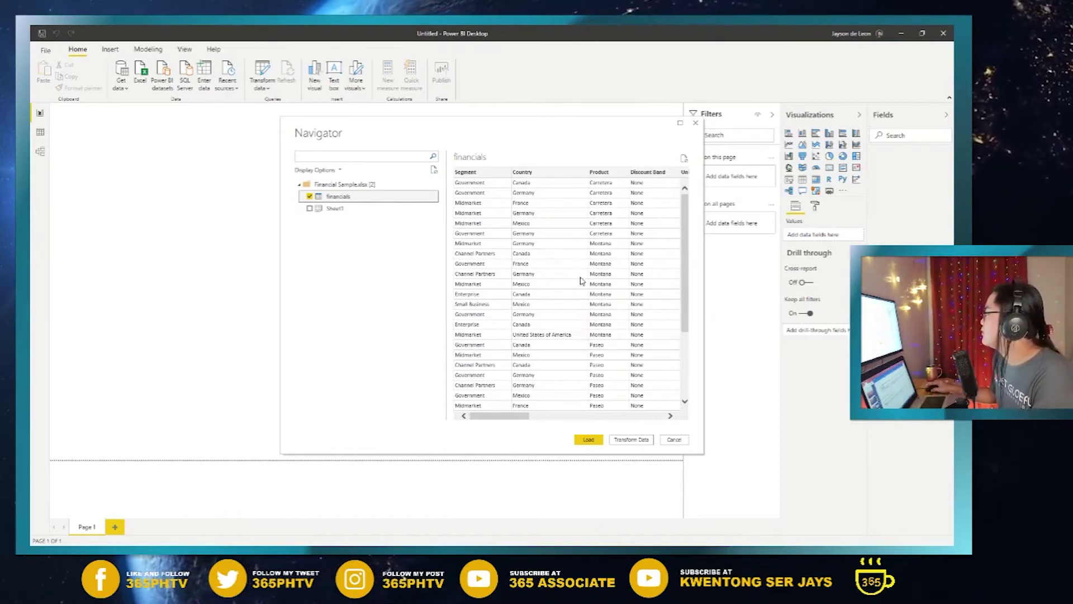
drag(495, 417, 630, 418)
click(518, 418)
drag(519, 420, 431, 422)
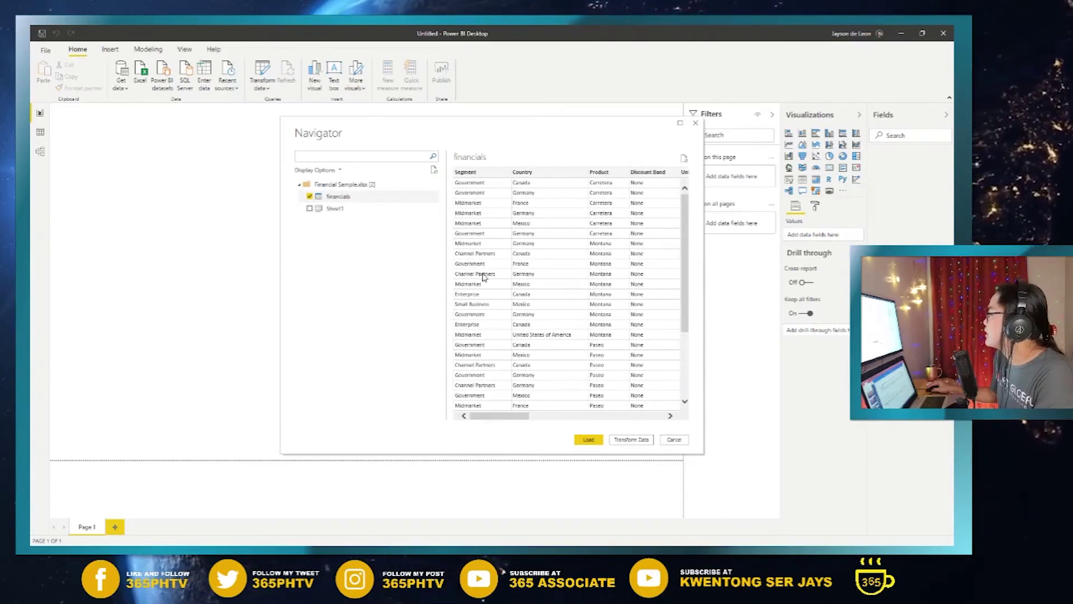
click(588, 440)
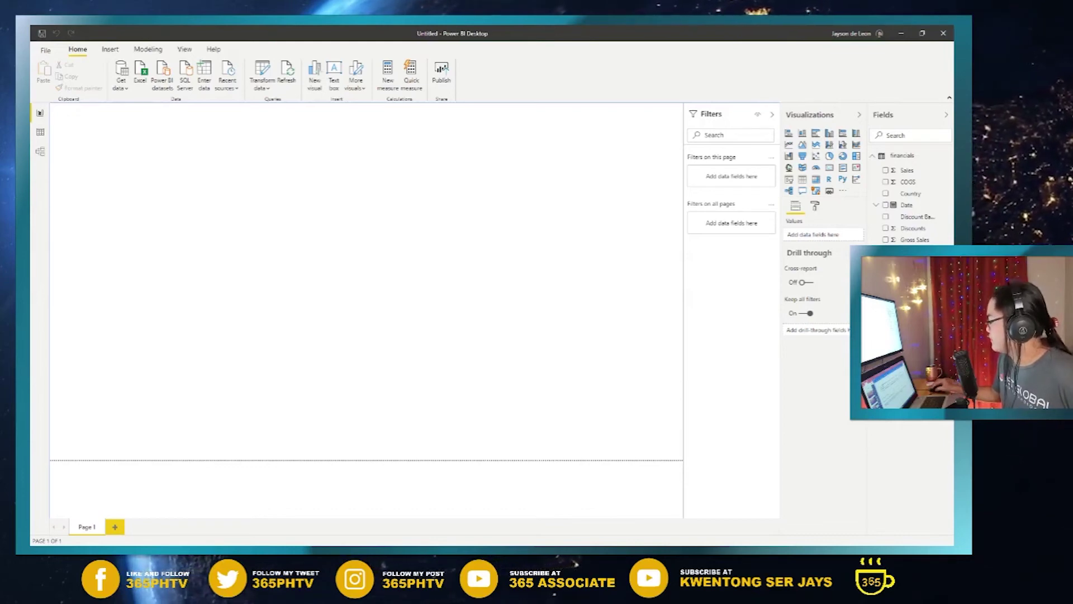
Glance at the source workbook in Excel, return to Power BI Desktop and view the financials table's Sales column in Data view.
key(alt+Tab)
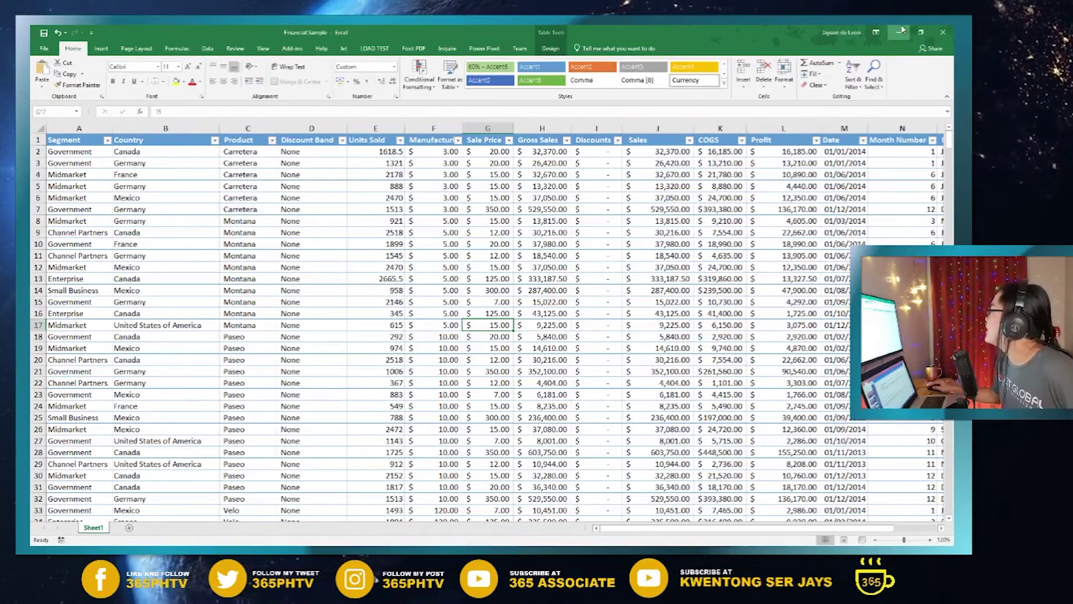
key(alt+Tab)
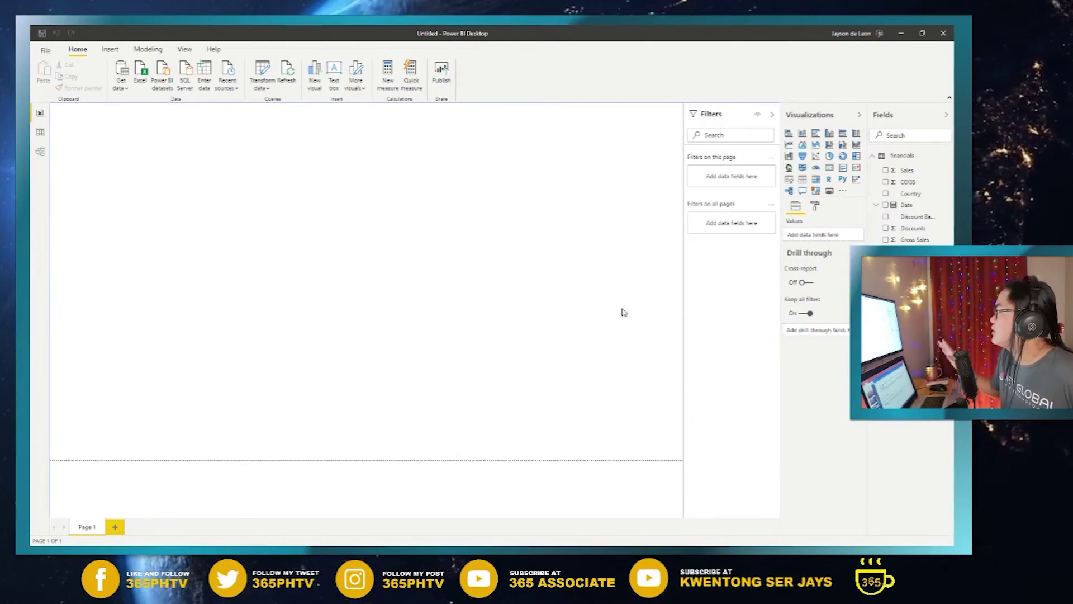
click(41, 134)
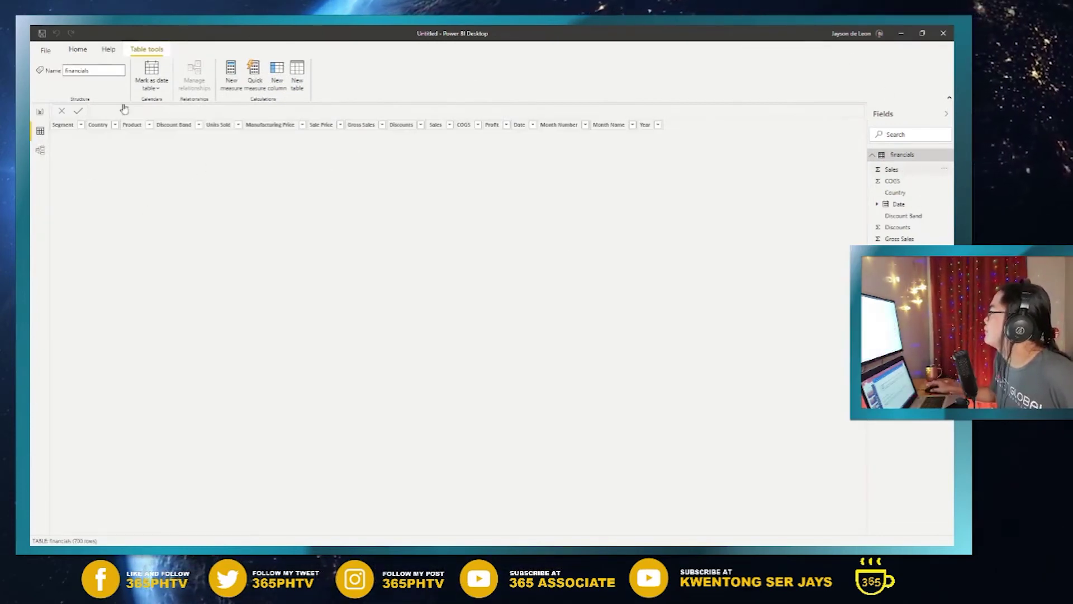
click(894, 169)
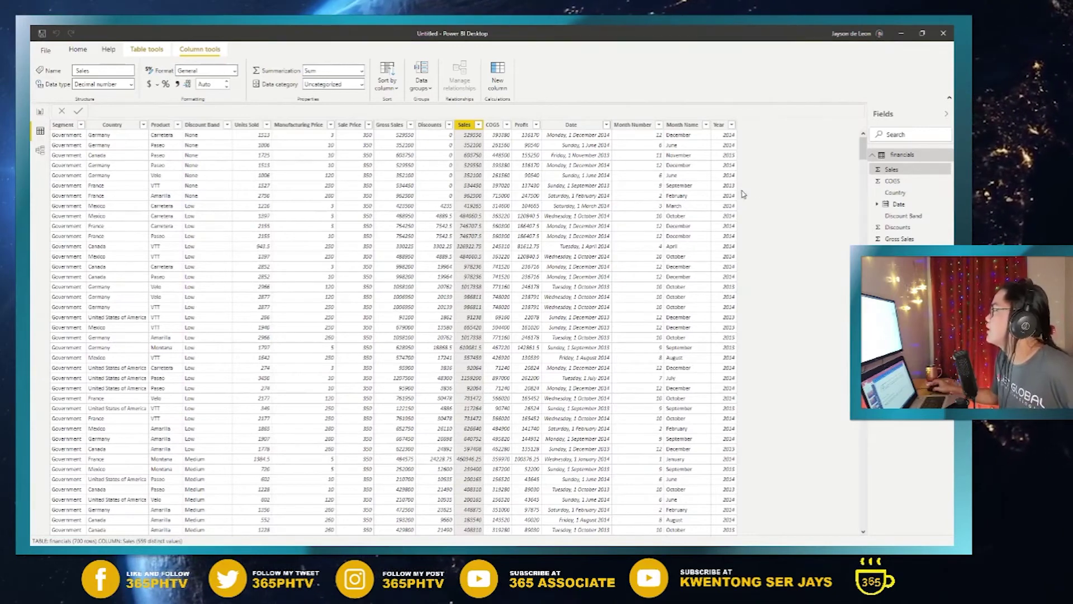
In Model view, reposition the financials table card and enlarge it to fit all its fields.
click(40, 152)
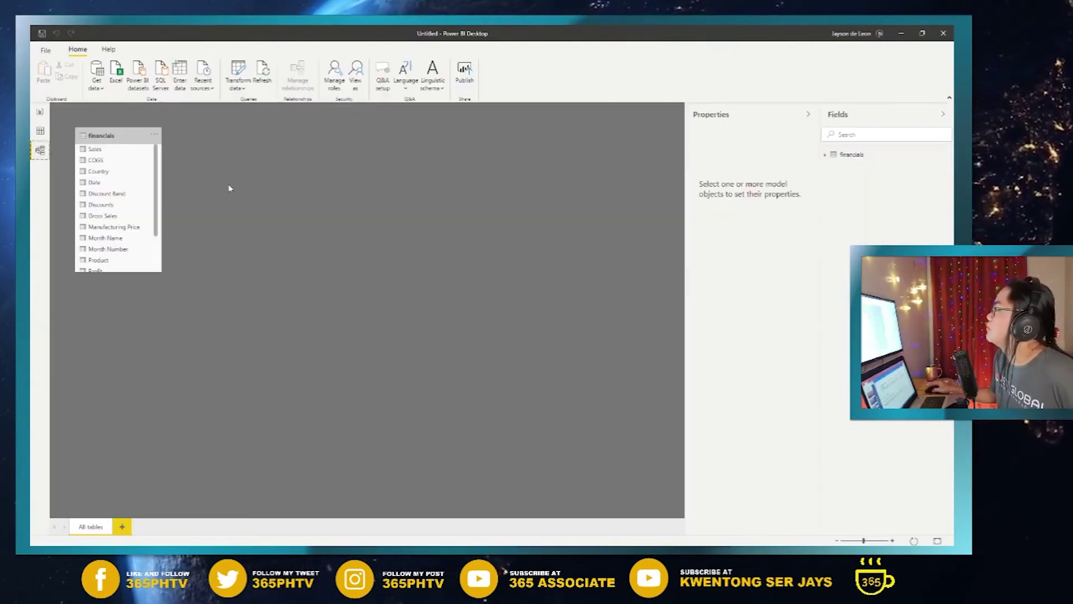
drag(107, 138, 214, 146)
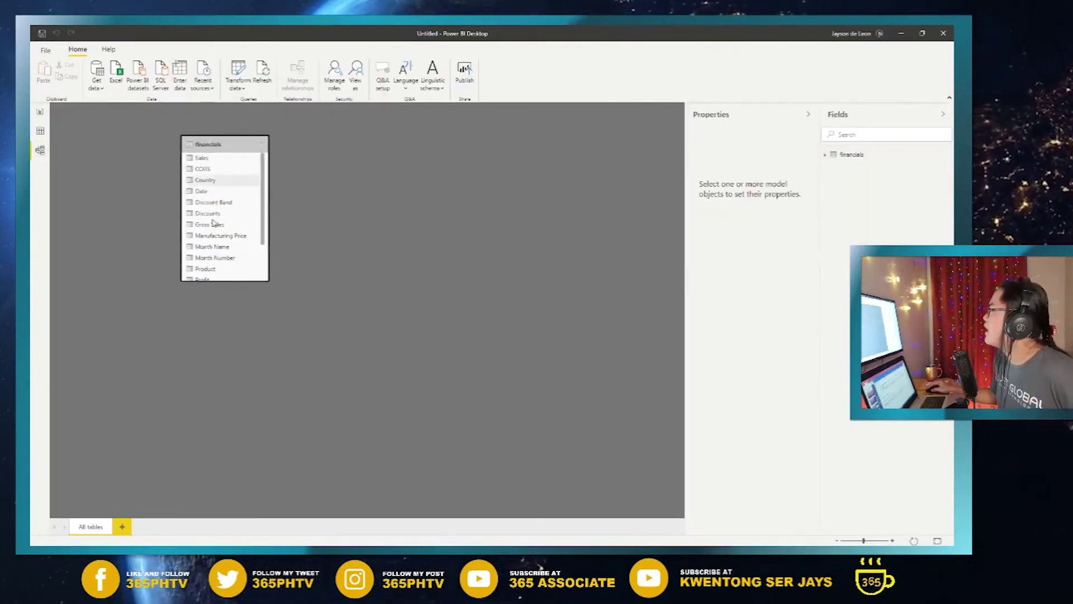
drag(223, 283, 220, 365)
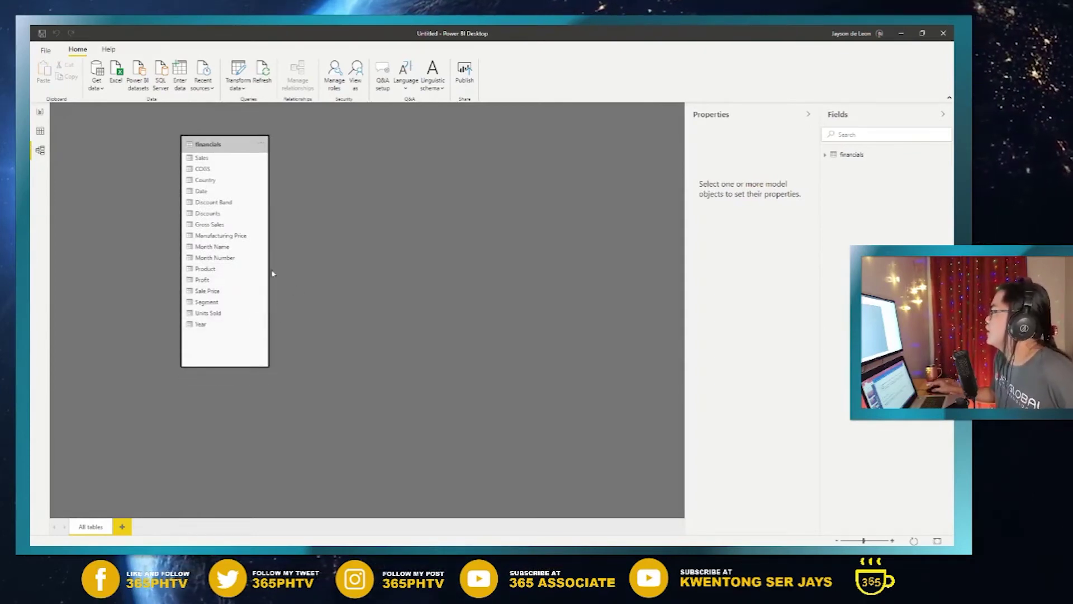
drag(267, 267, 284, 269)
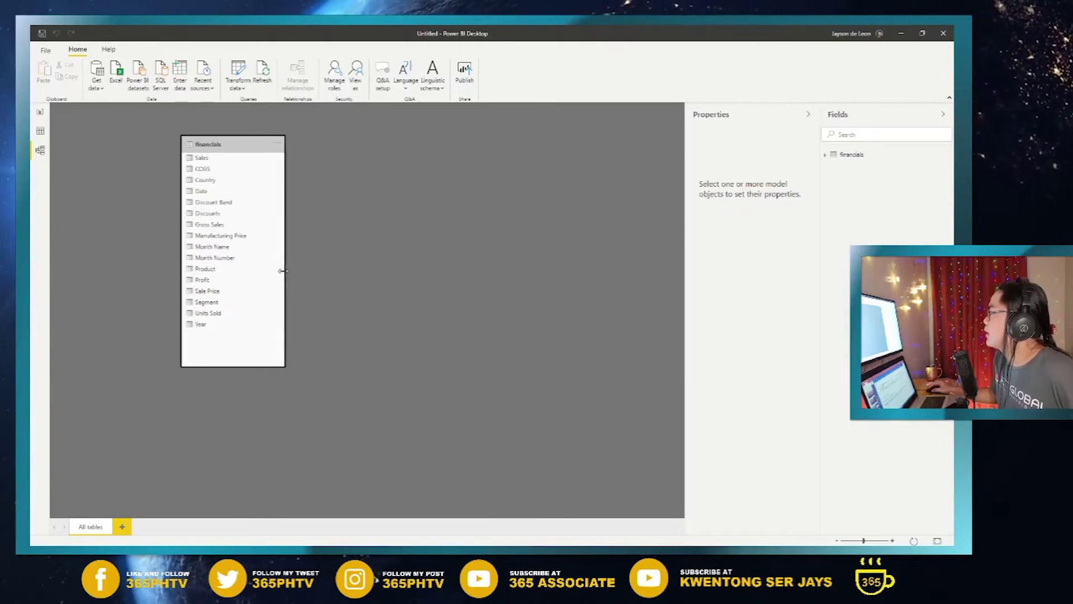
drag(237, 148, 209, 181)
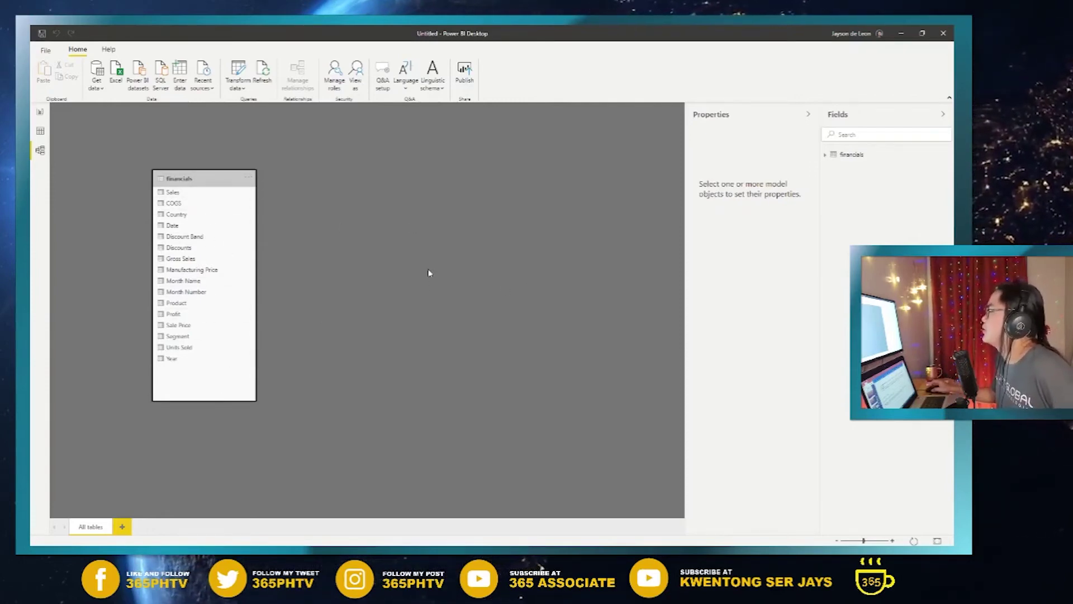
Add a donut chart to the report page, place it at the page's lower left and enlarge it to the bottom edge.
click(41, 111)
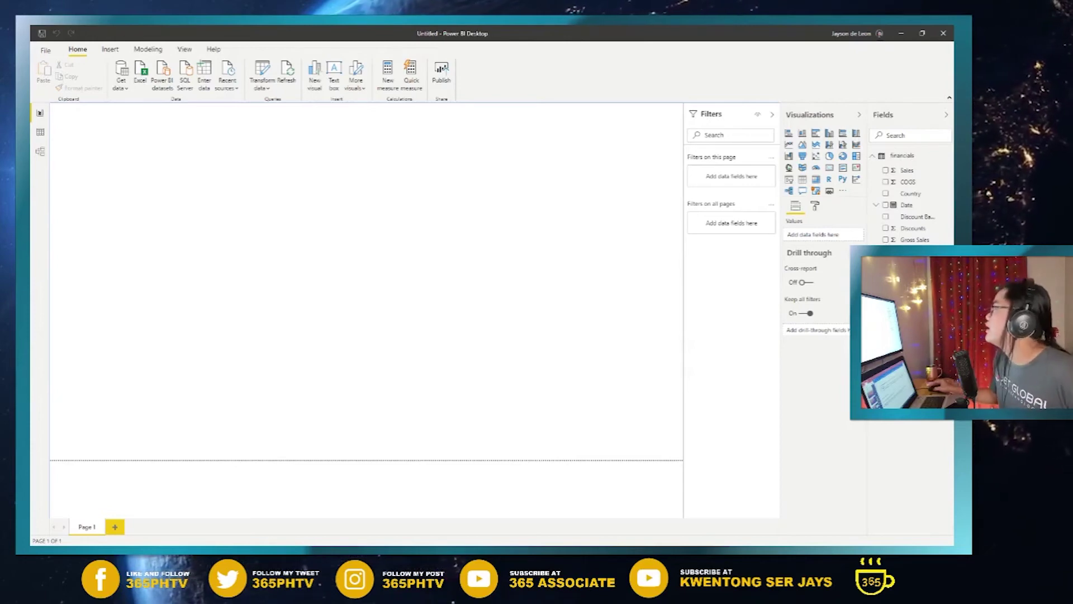
click(843, 158)
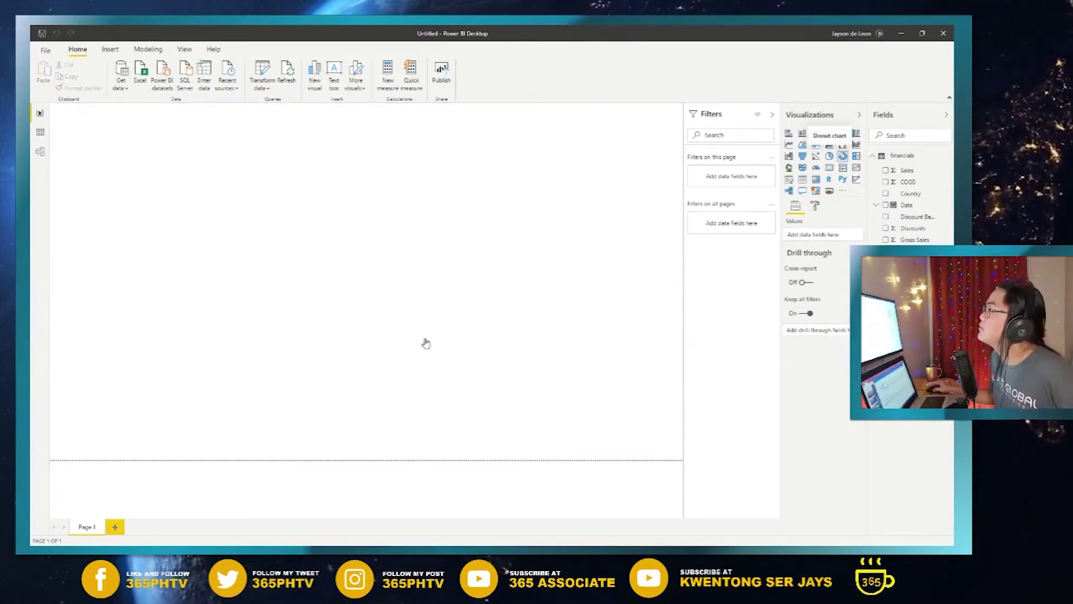
drag(152, 143, 141, 236)
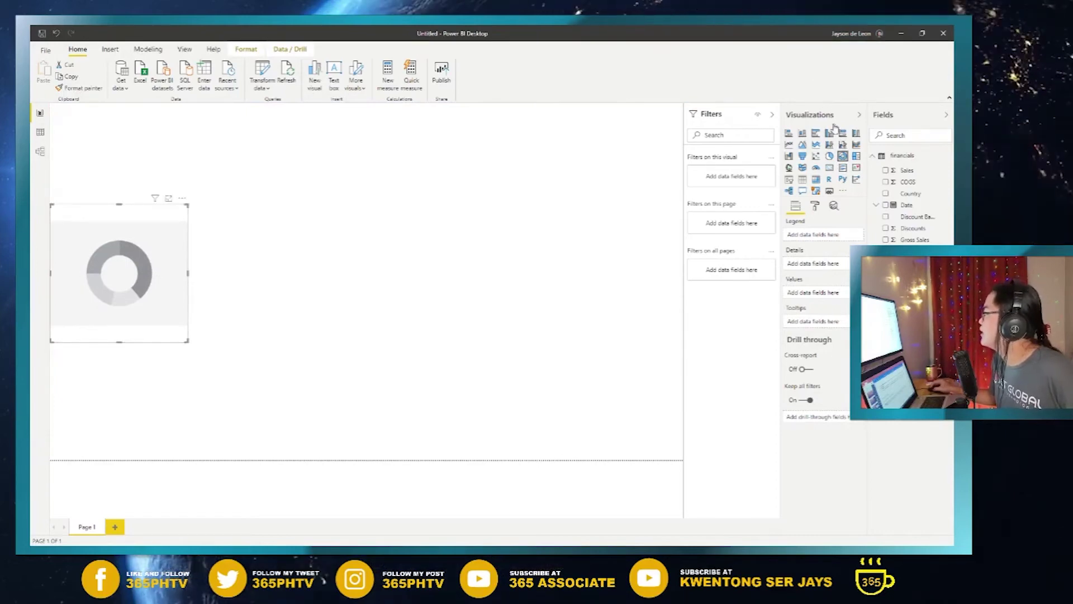
drag(186, 341, 386, 464)
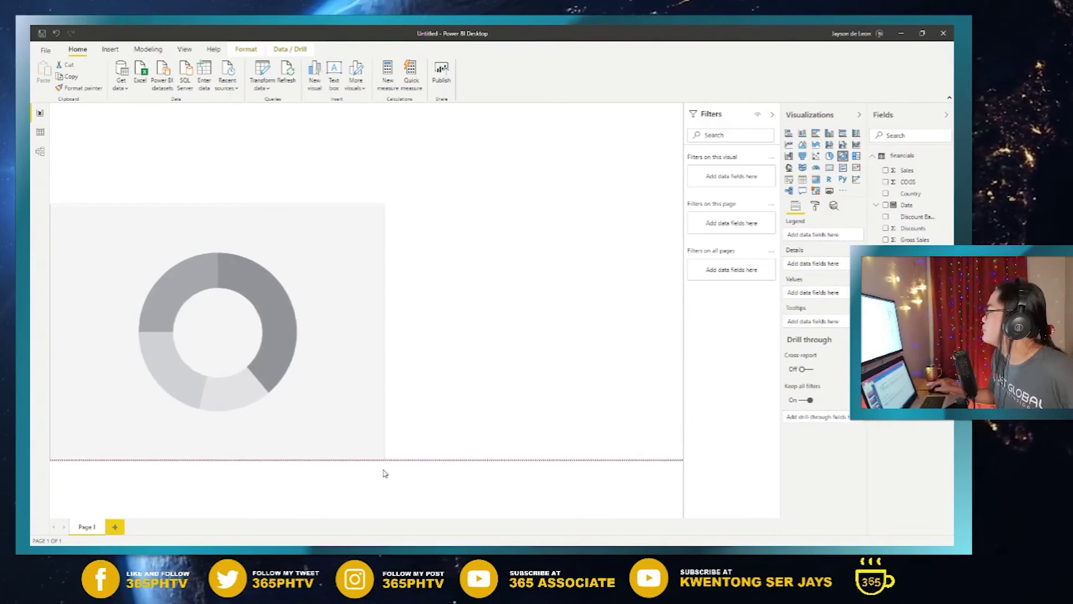
click(381, 455)
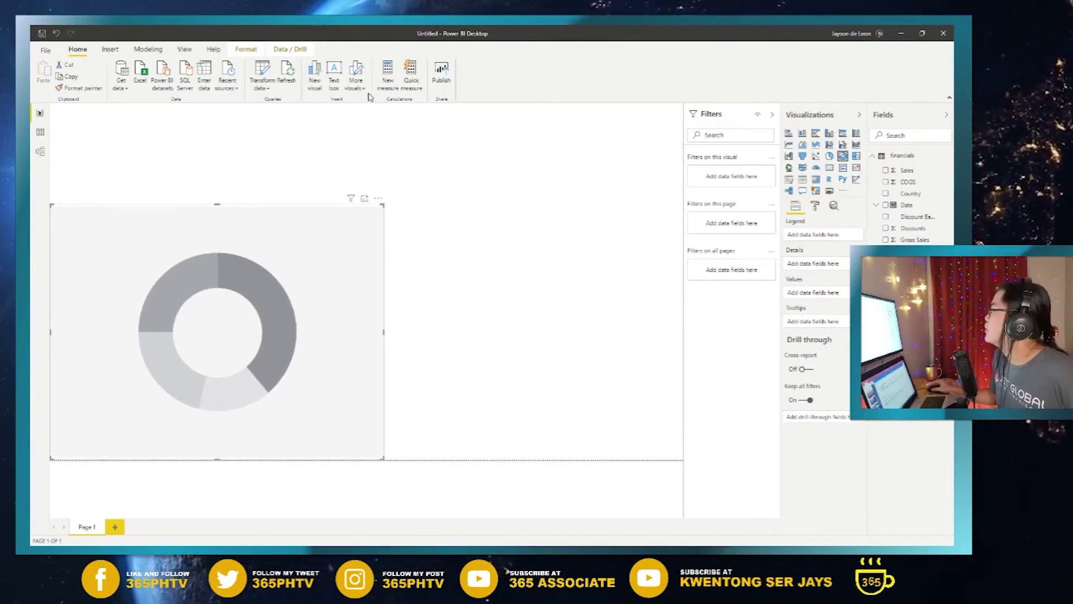
Plot Sales by Country in the donut chart and widen the chart to about two thirds of the page.
click(886, 171)
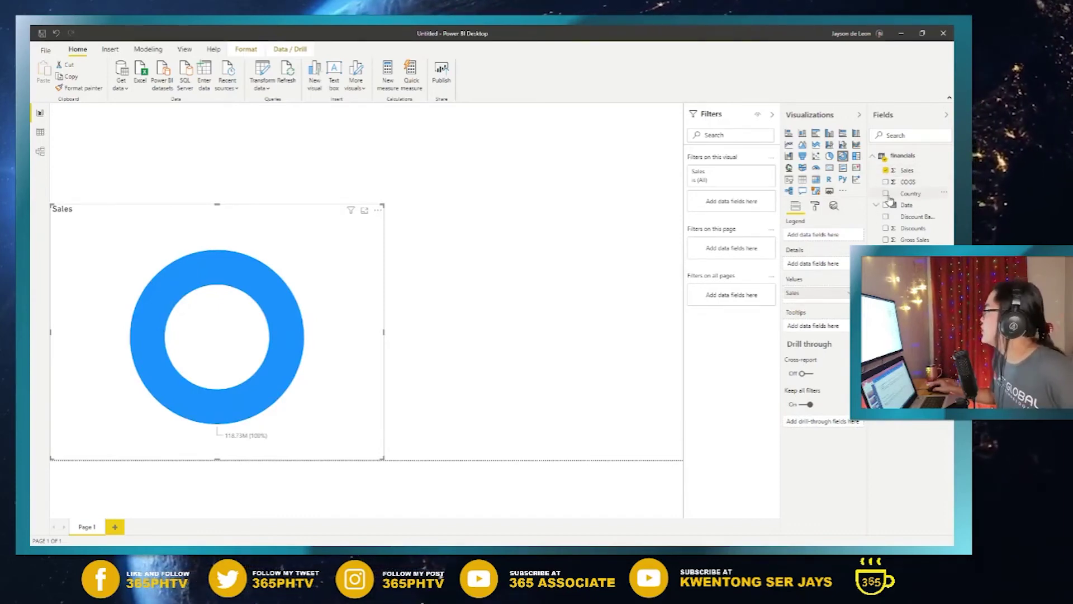
click(886, 194)
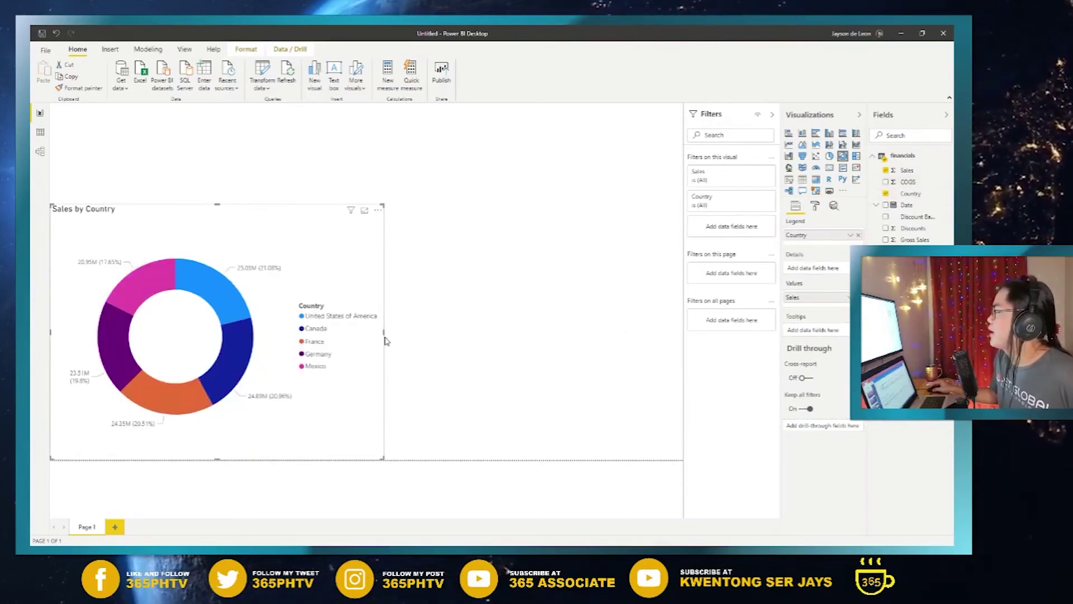
drag(385, 331, 474, 347)
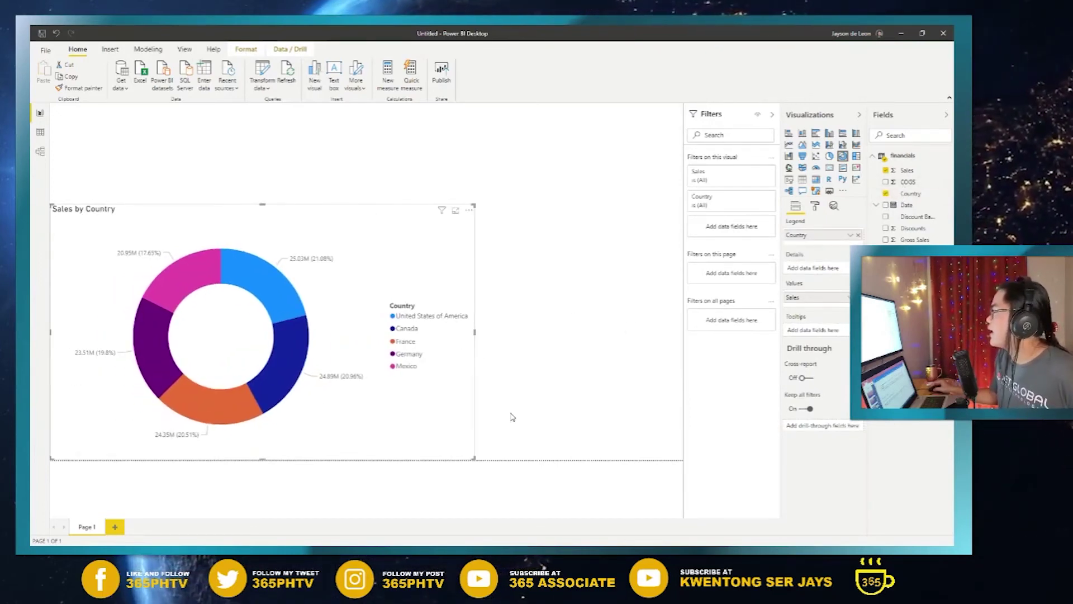
click(515, 431)
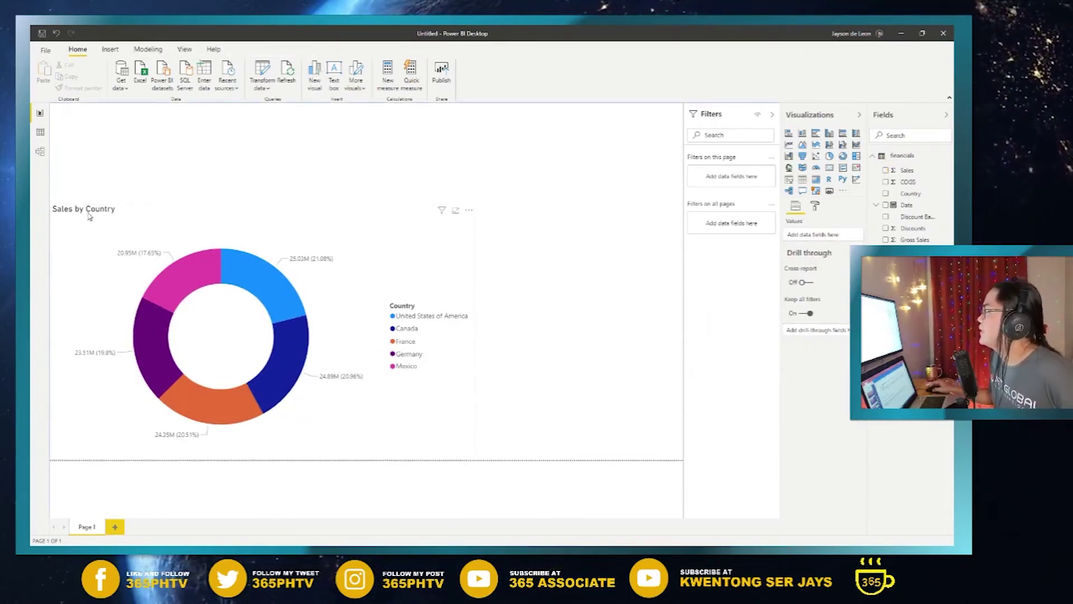
mouse_move(271, 292)
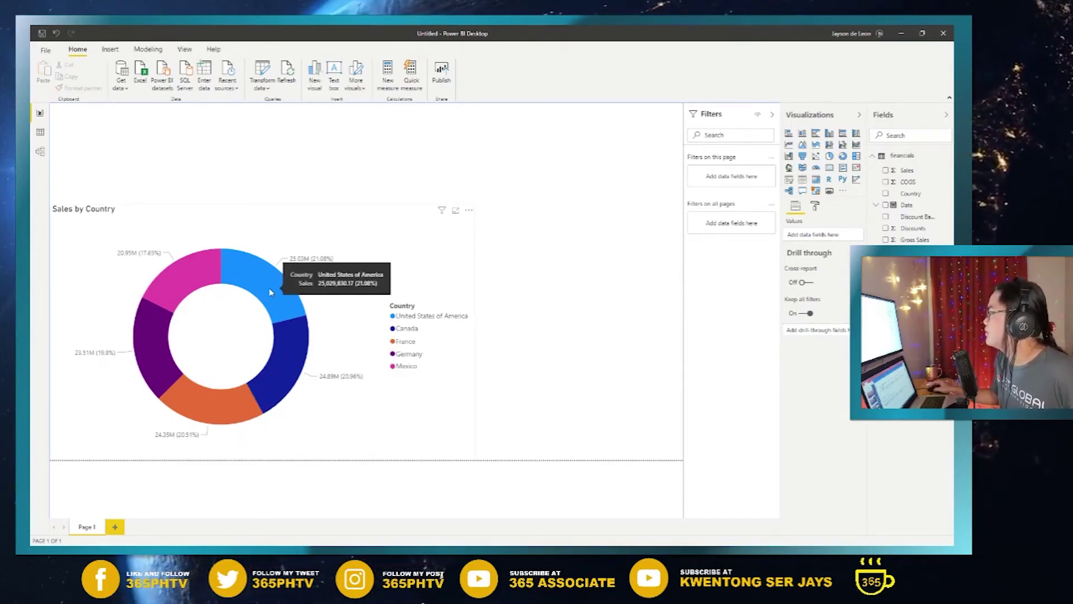
mouse_move(282, 365)
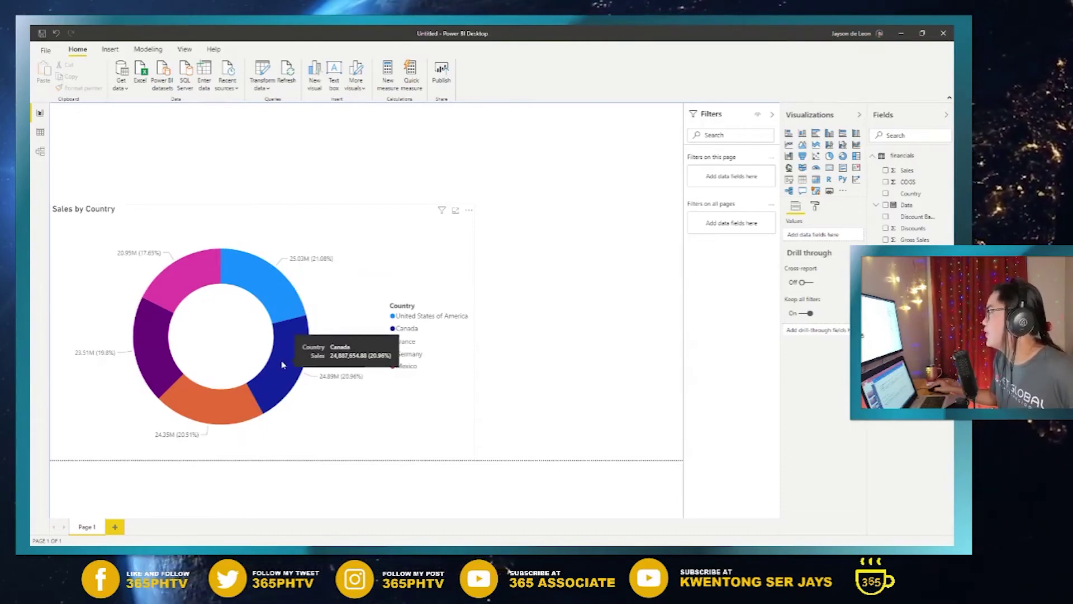
mouse_move(209, 408)
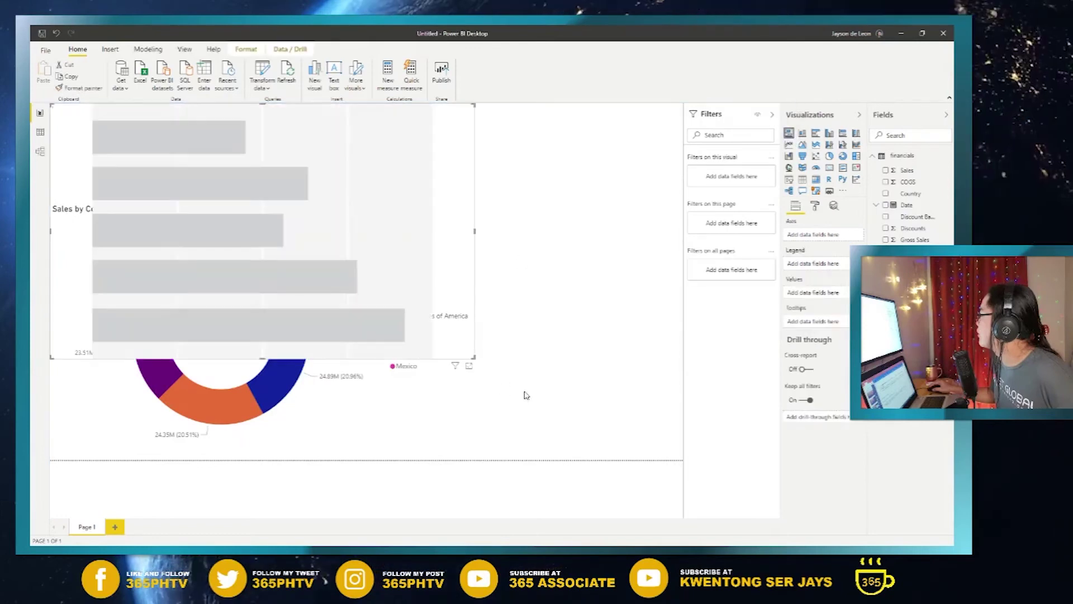
Move the empty bar chart to the page's right edge and narrow it to fit beside the donut chart.
drag(257, 160, 462, 230)
drag(549, 201, 554, 194)
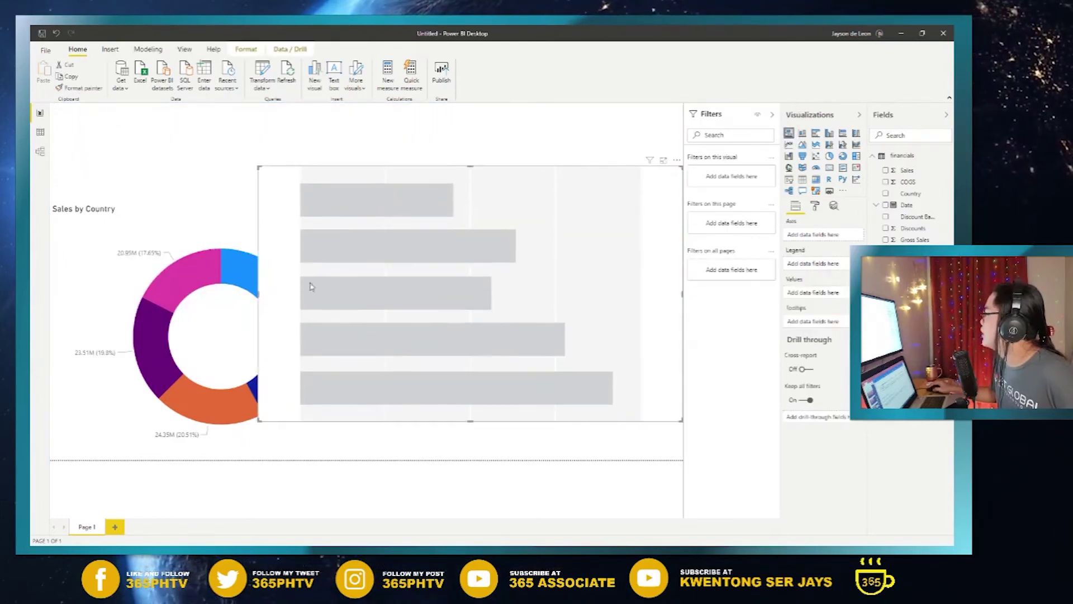
drag(263, 293, 485, 294)
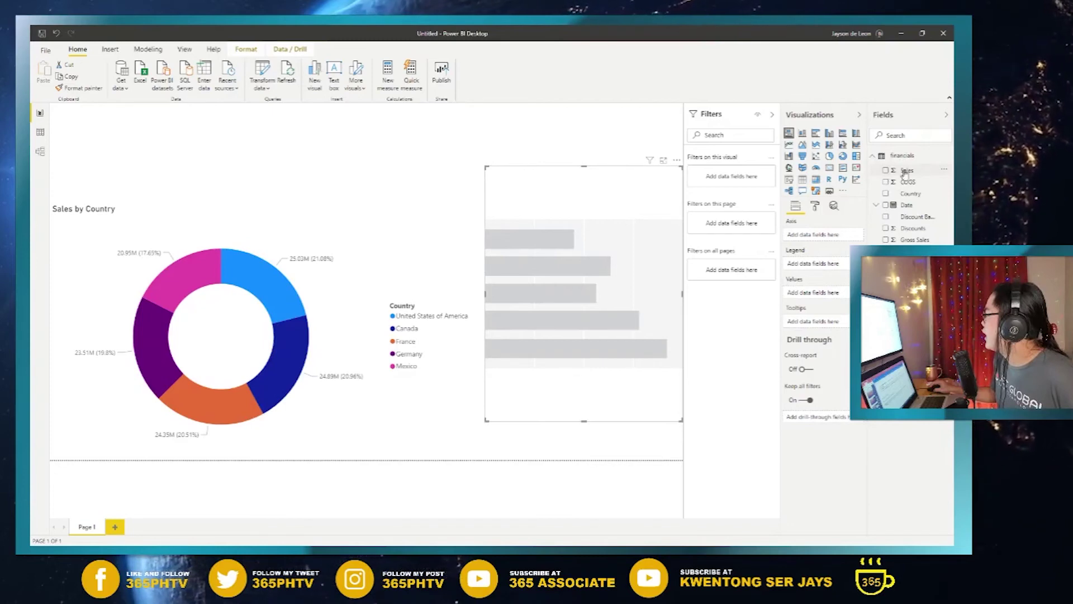
Plot Sales by Product in the bar chart and lower the chart to align with the donut chart.
click(901, 174)
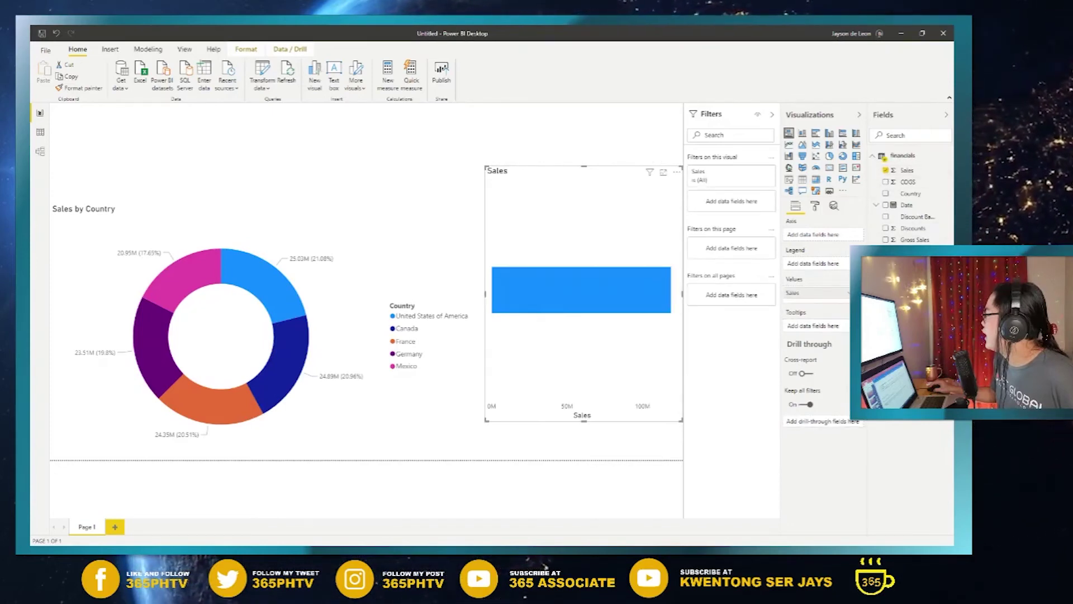
click(885, 286)
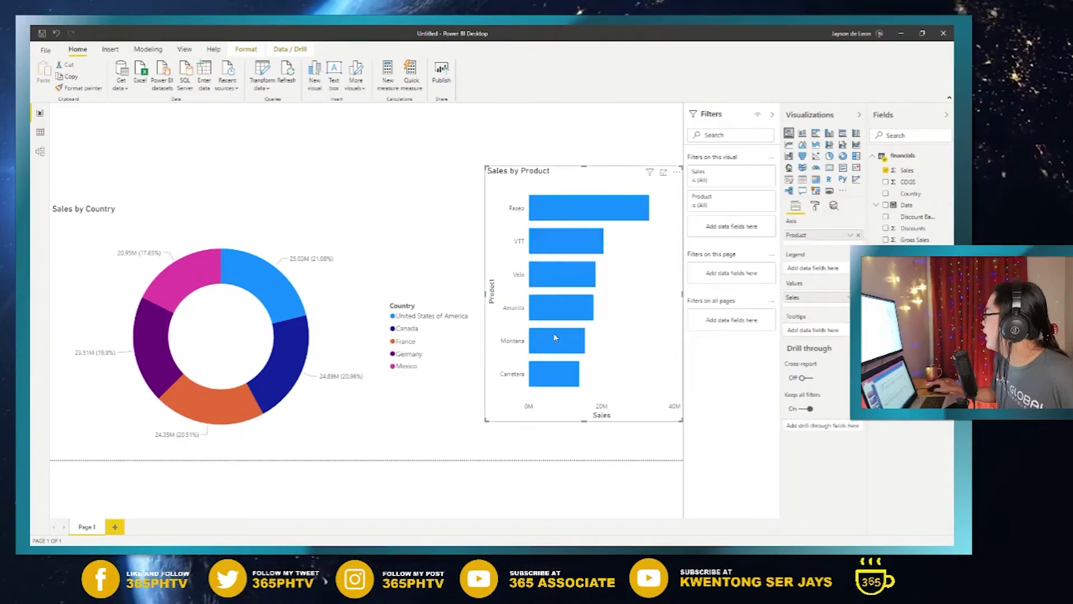
drag(551, 202, 551, 240)
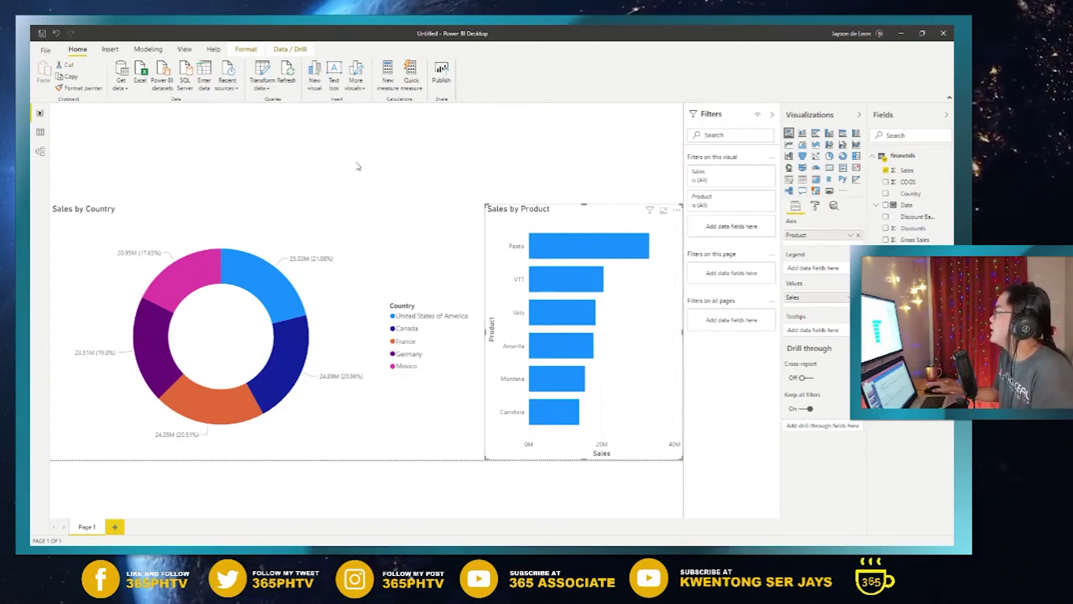
Add a text box to the report page with the title SALES DASHBOARD at font size 32.
click(335, 84)
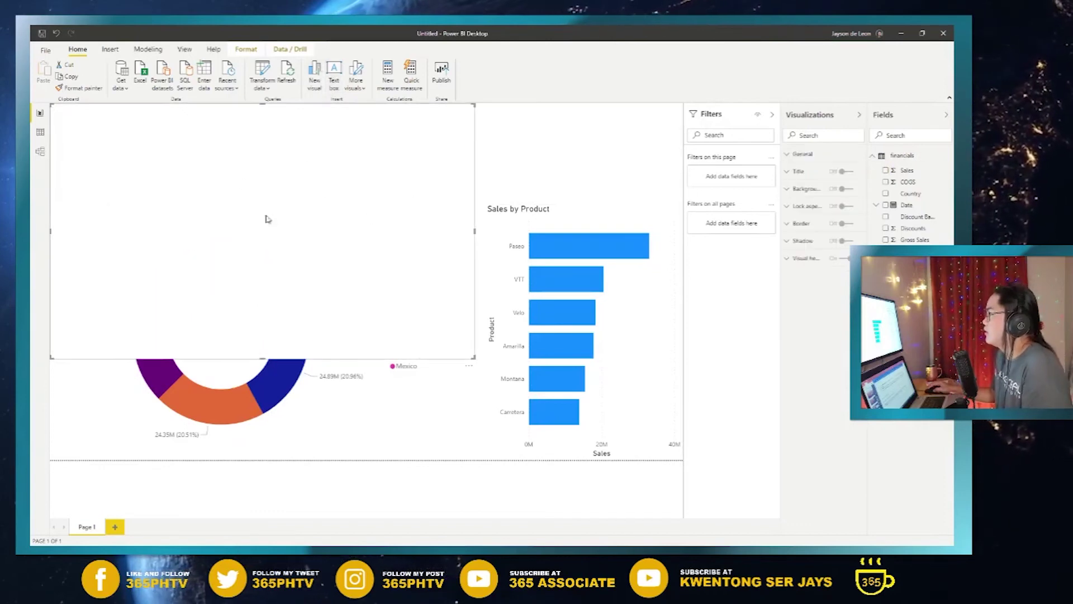
click(266, 155)
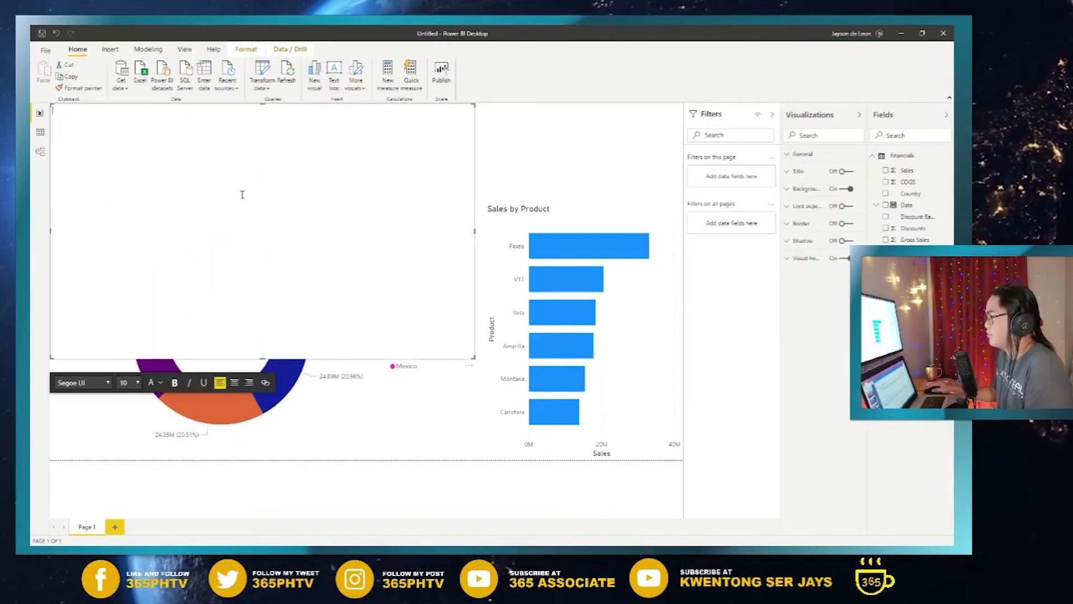
text(SALES DASHBOARD)
key(ctrl+a)
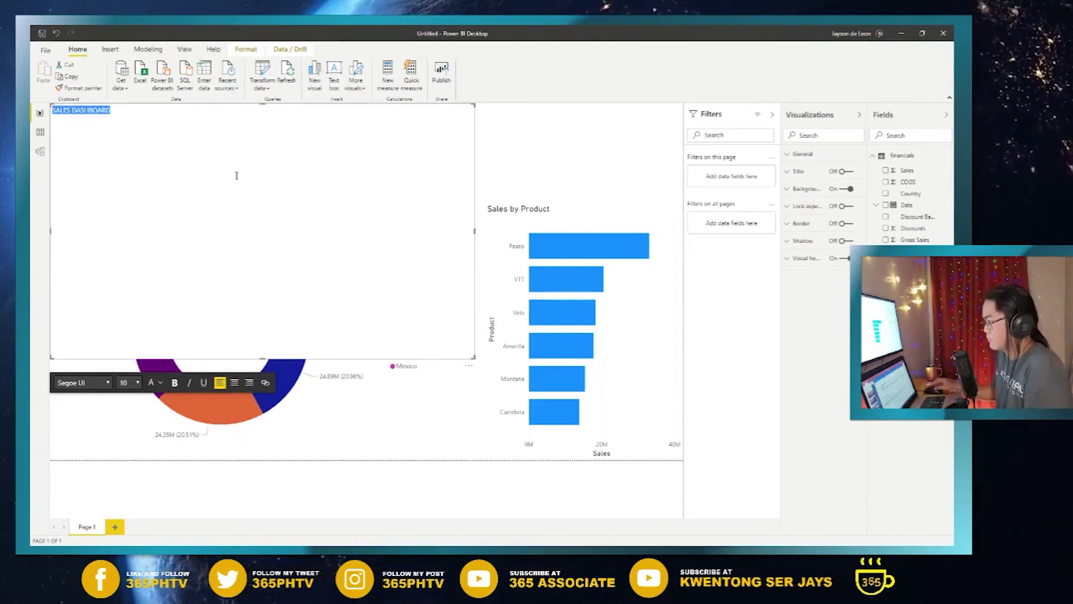
click(137, 383)
click(122, 302)
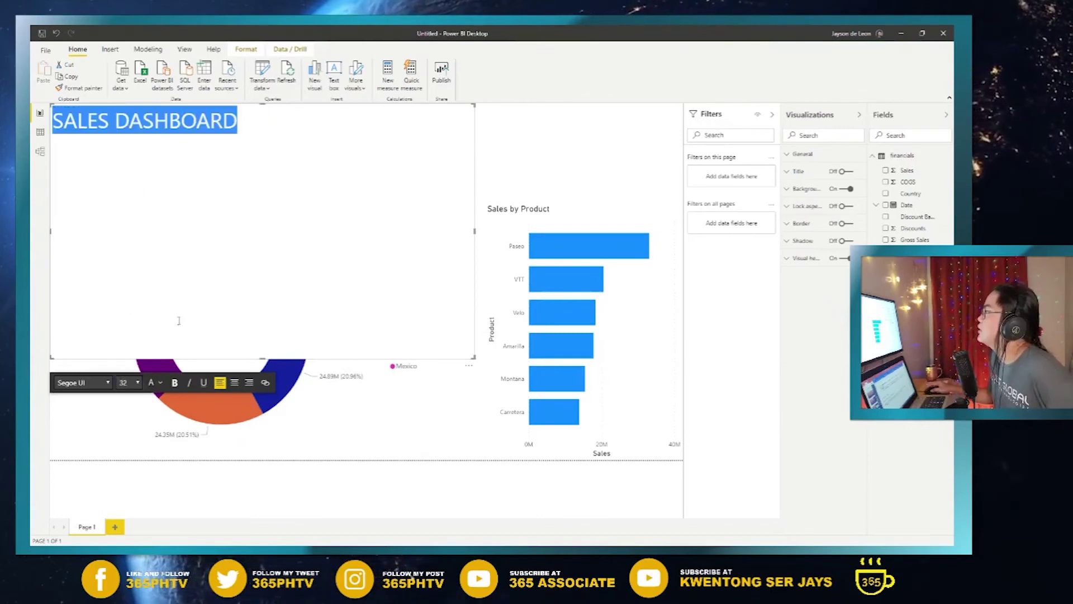
Centre the title text, shorten its text box to a strip above the donut chart and lower it slightly.
click(234, 383)
drag(262, 358, 253, 171)
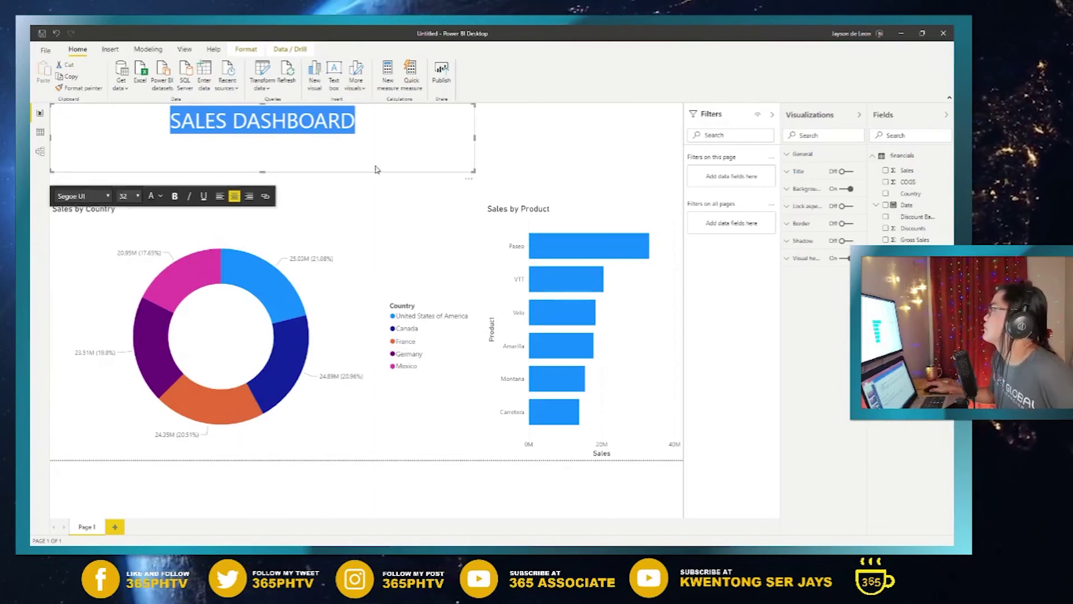
click(226, 180)
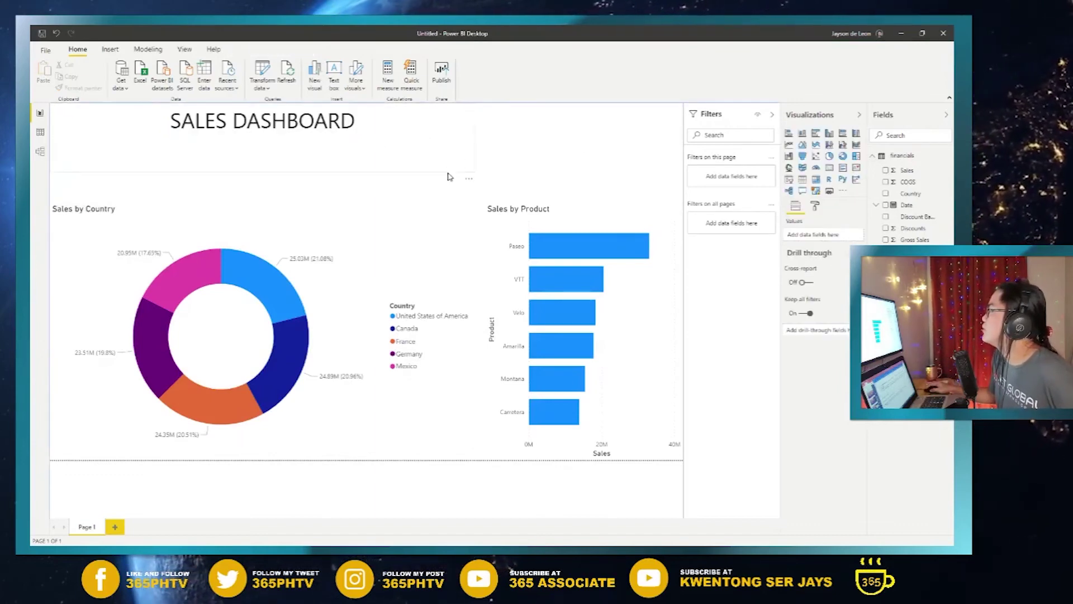
drag(445, 167, 447, 191)
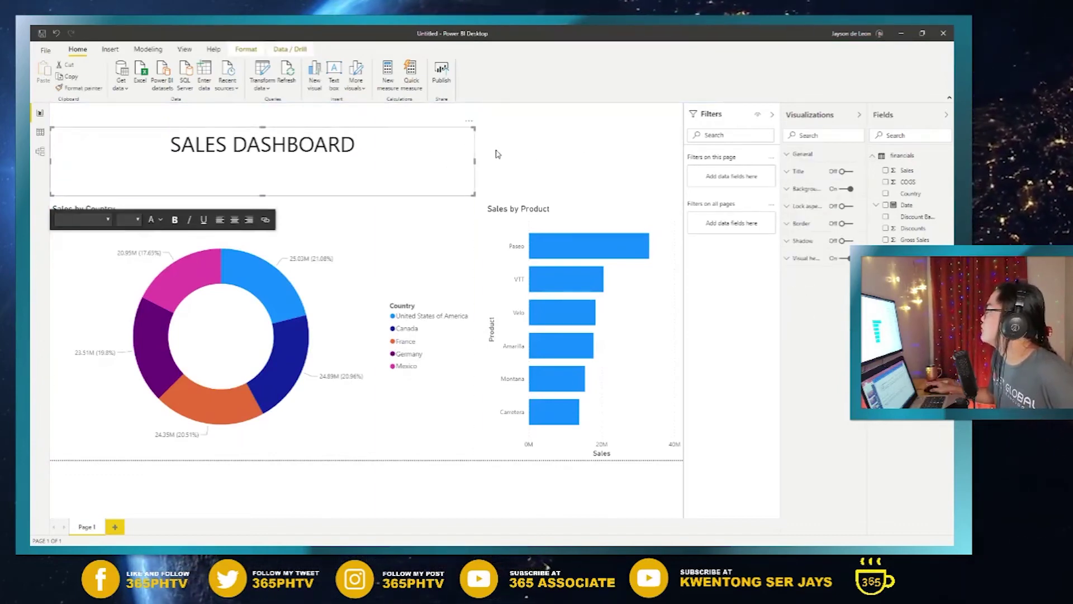
Add a gauge above the bar chart, show Sales in it and extend it up to the page's upper edge.
click(555, 237)
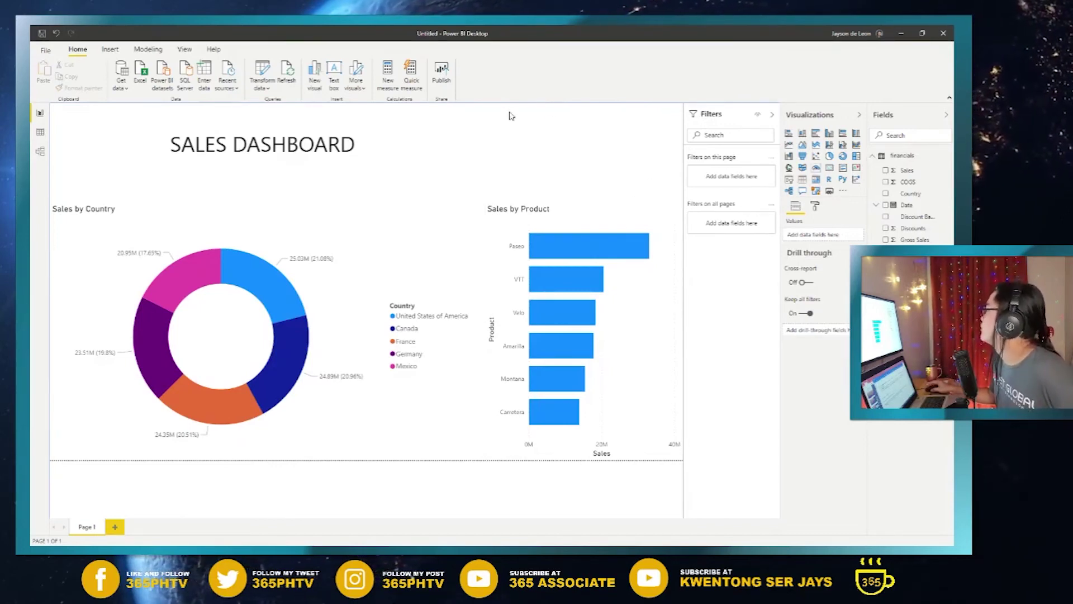
drag(509, 116, 512, 119)
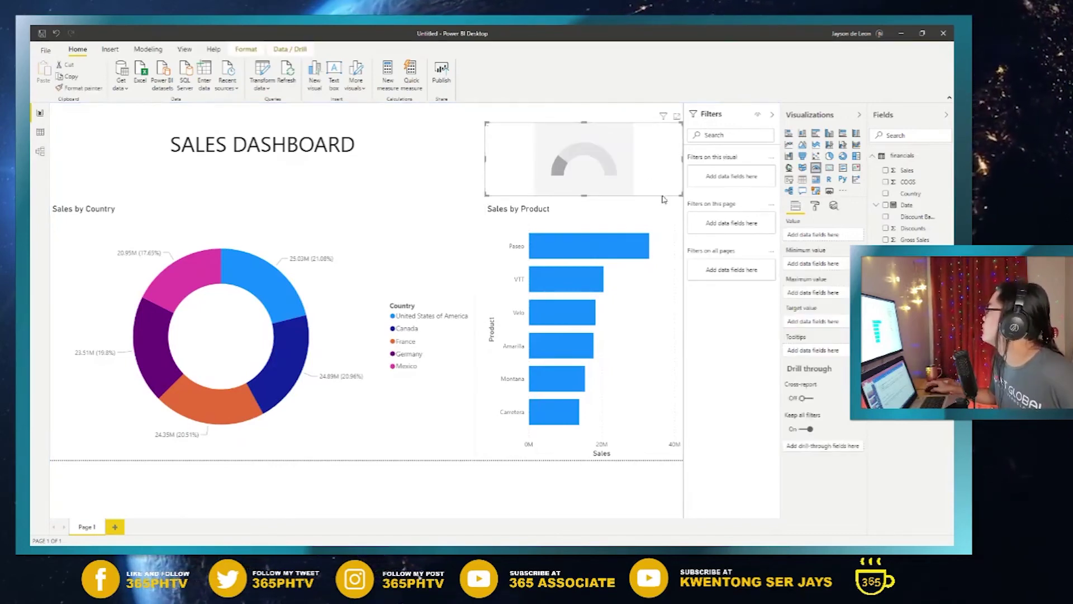
click(886, 171)
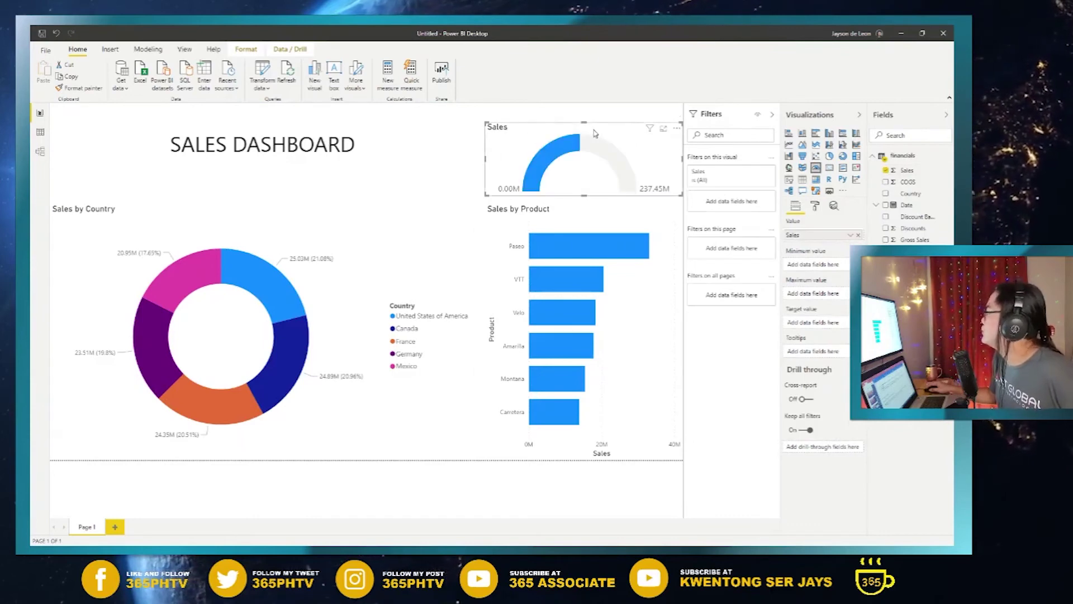
drag(584, 120, 584, 101)
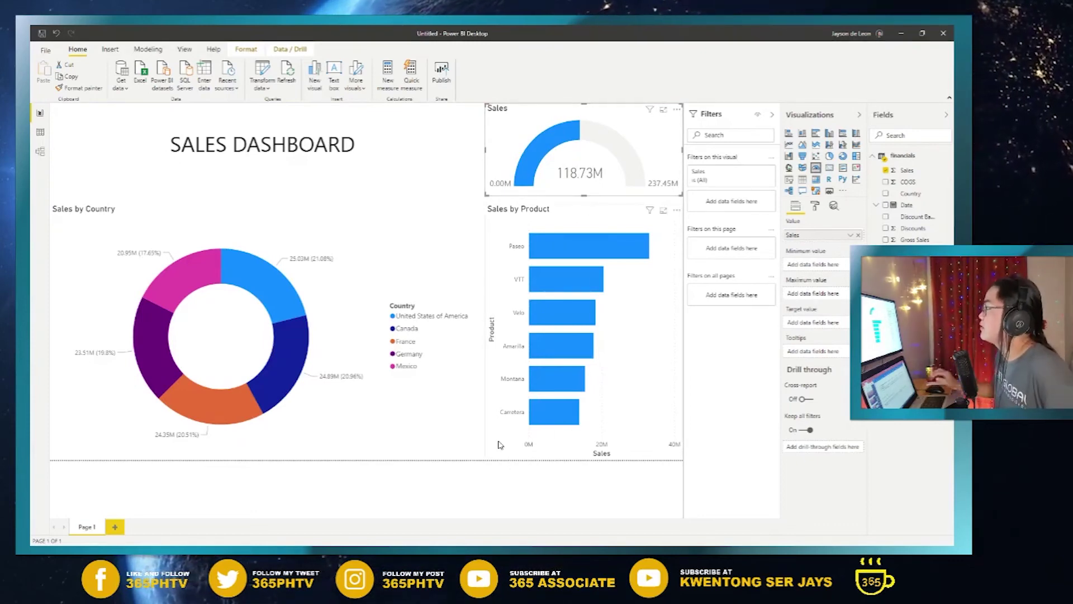
Highlight United States of America in the donut chart and examine its sales in the other visuals and the filters affecting the donut chart.
click(282, 294)
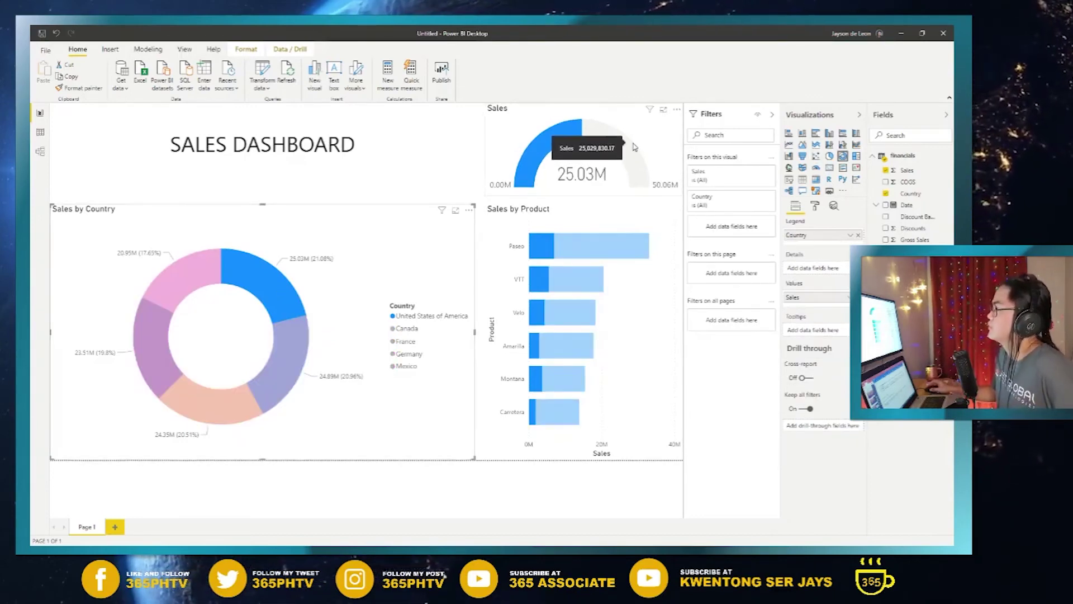
mouse_move(282, 284)
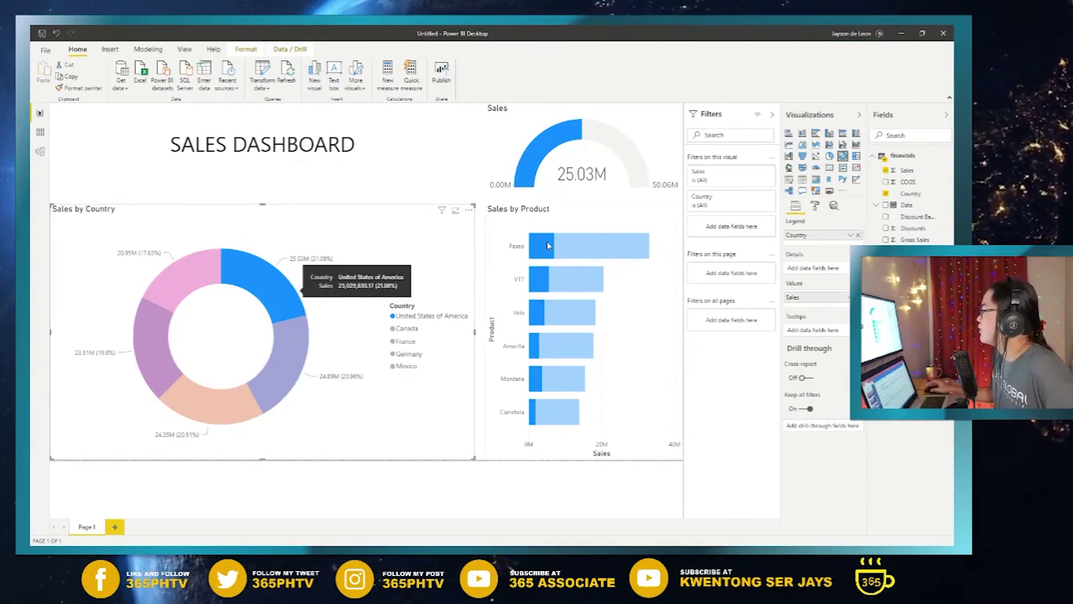
mouse_move(541, 289)
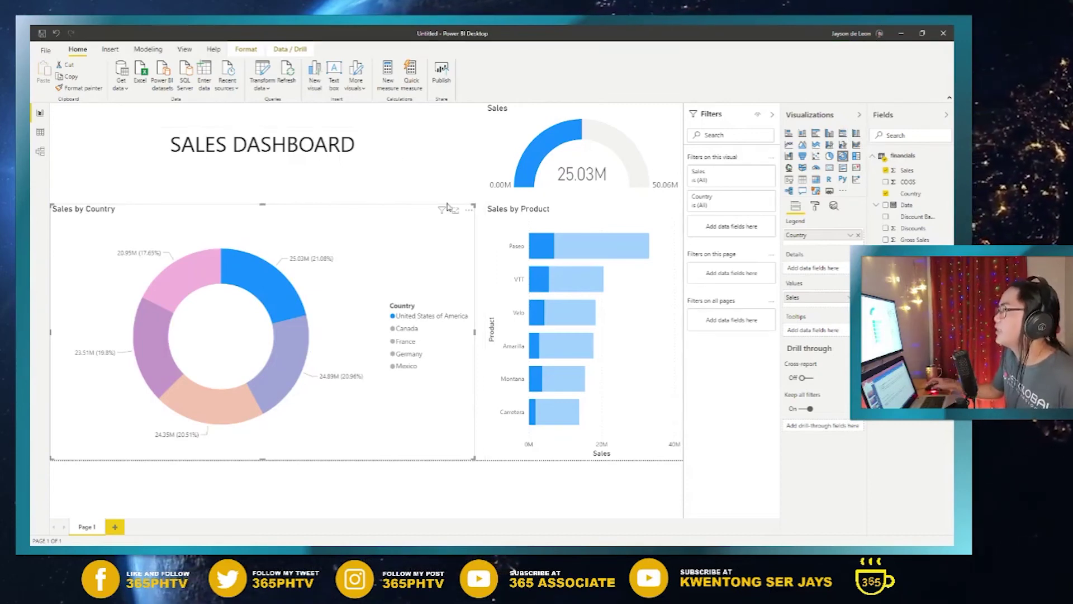
mouse_move(441, 215)
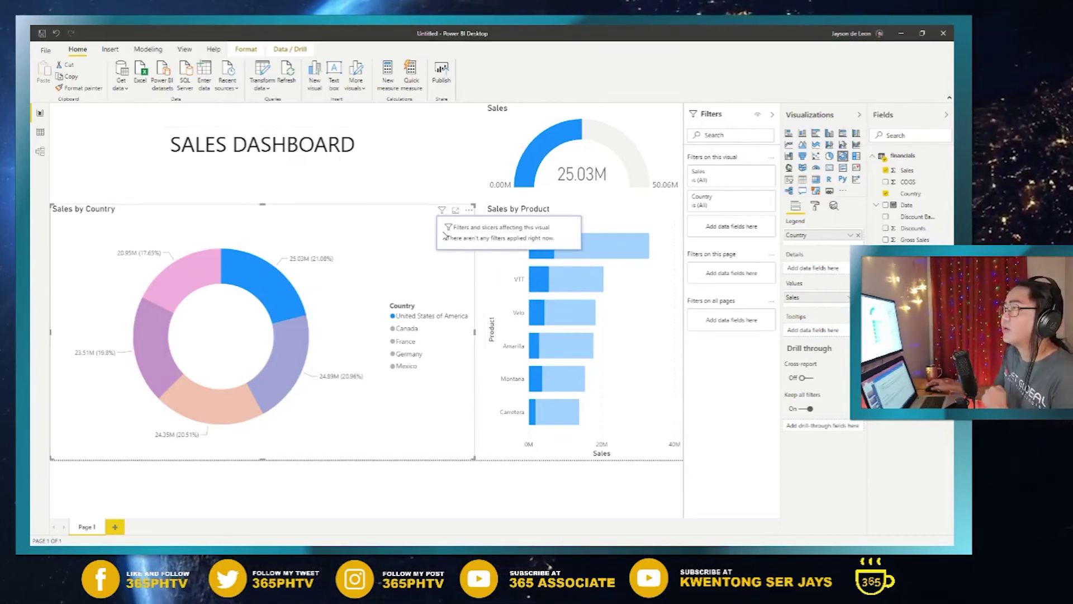